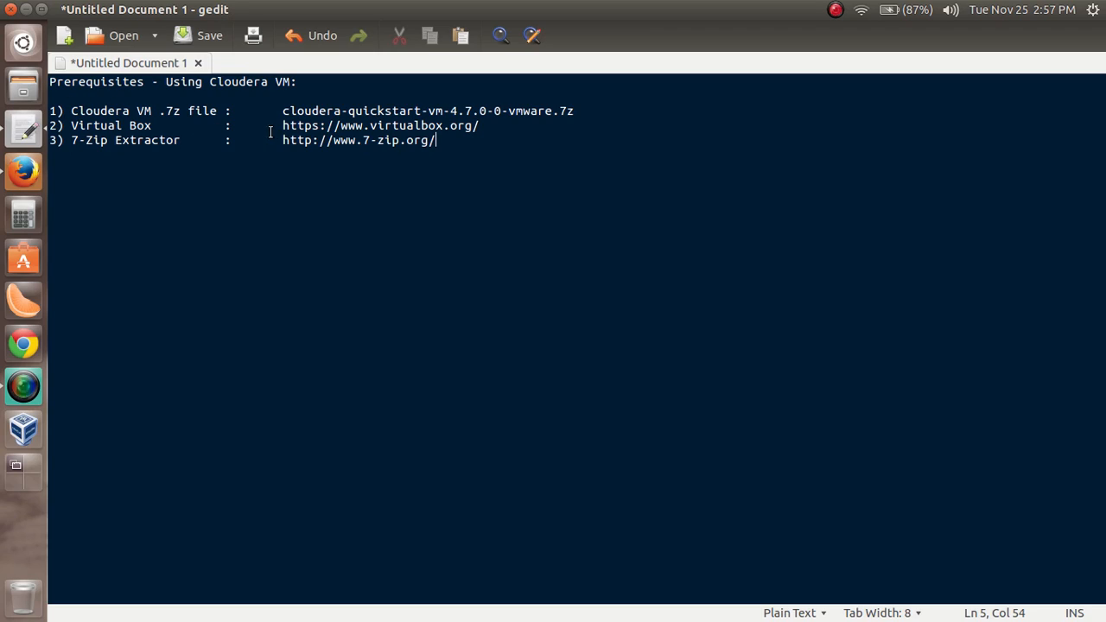
Highlight the VirtualBox address in the prerequisites note and view the VirtualBox website in Firefox
left_click_drag(282, 127, 489, 125)
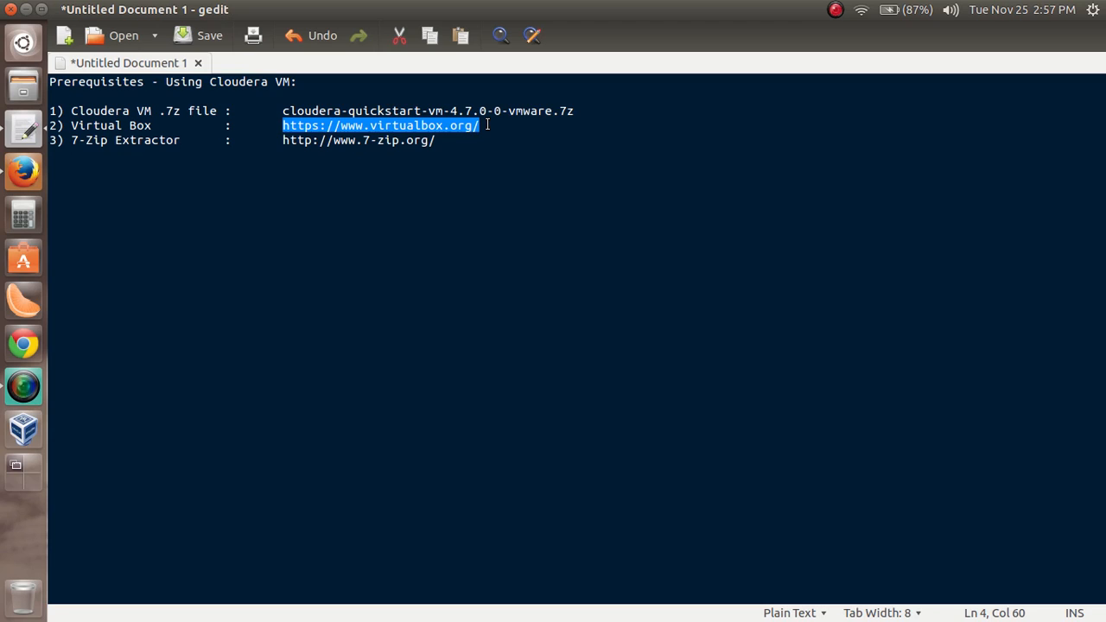
left_click(487, 125)
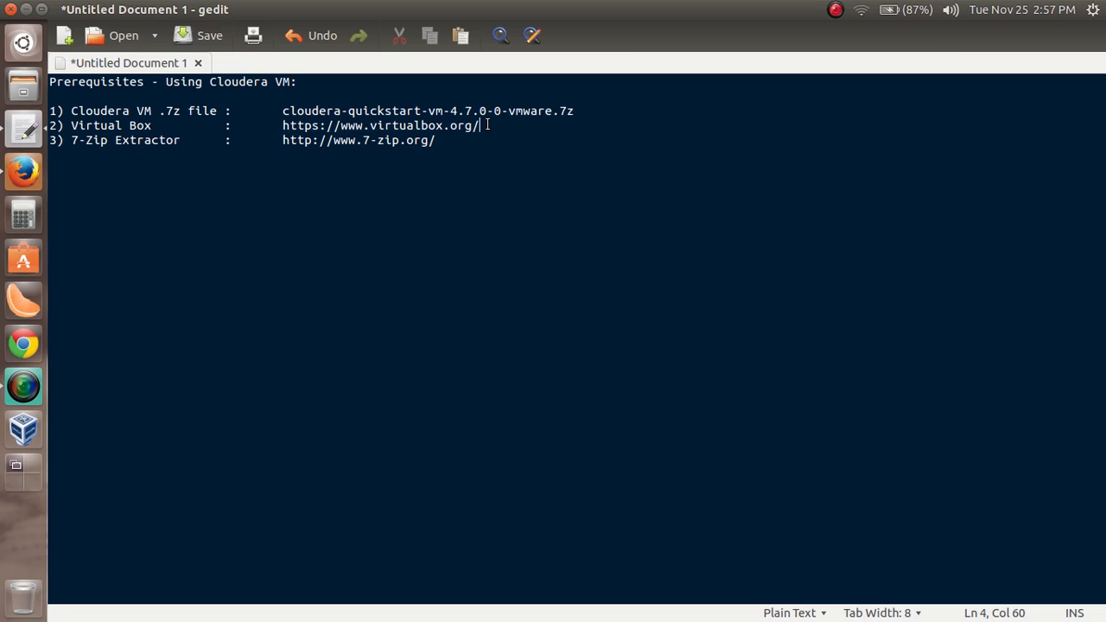
key("alt+Tab")
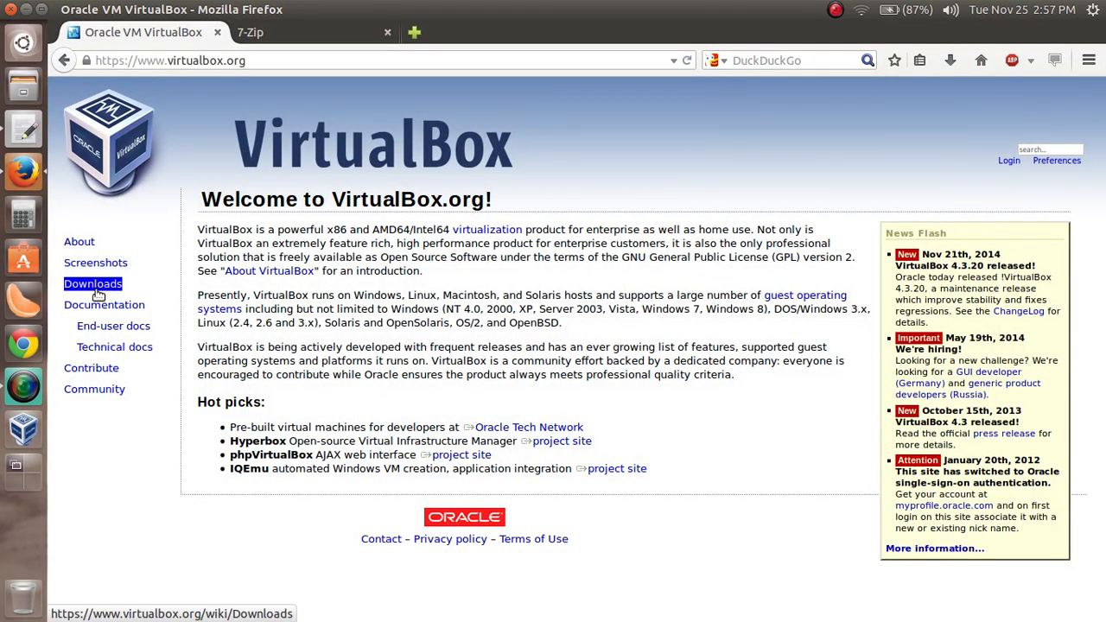
key("alt+Tab")
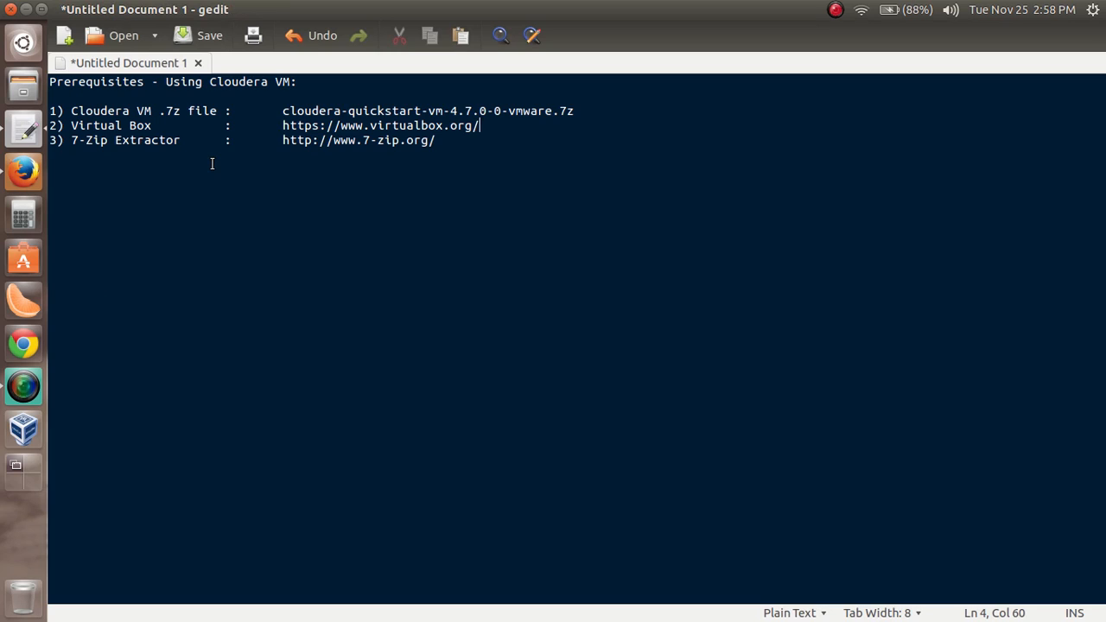
Highlight the 7-Zip address in the note and view the 7-Zip download page in Firefox
left_click_drag(283, 140, 443, 135)
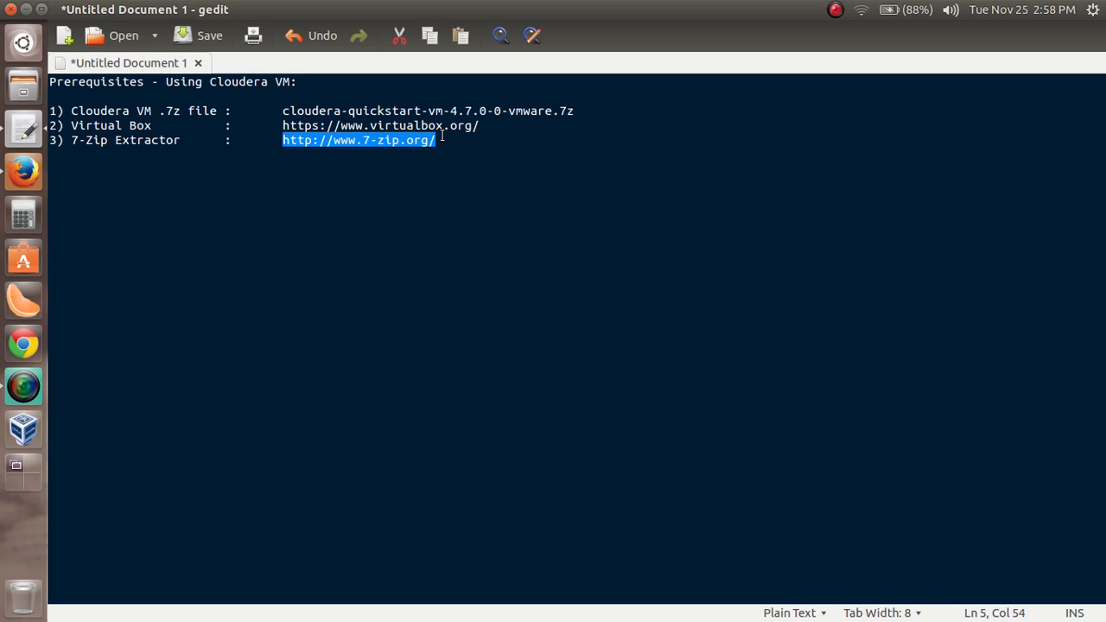
key("alt+Tab")
middle_click(362, 37)
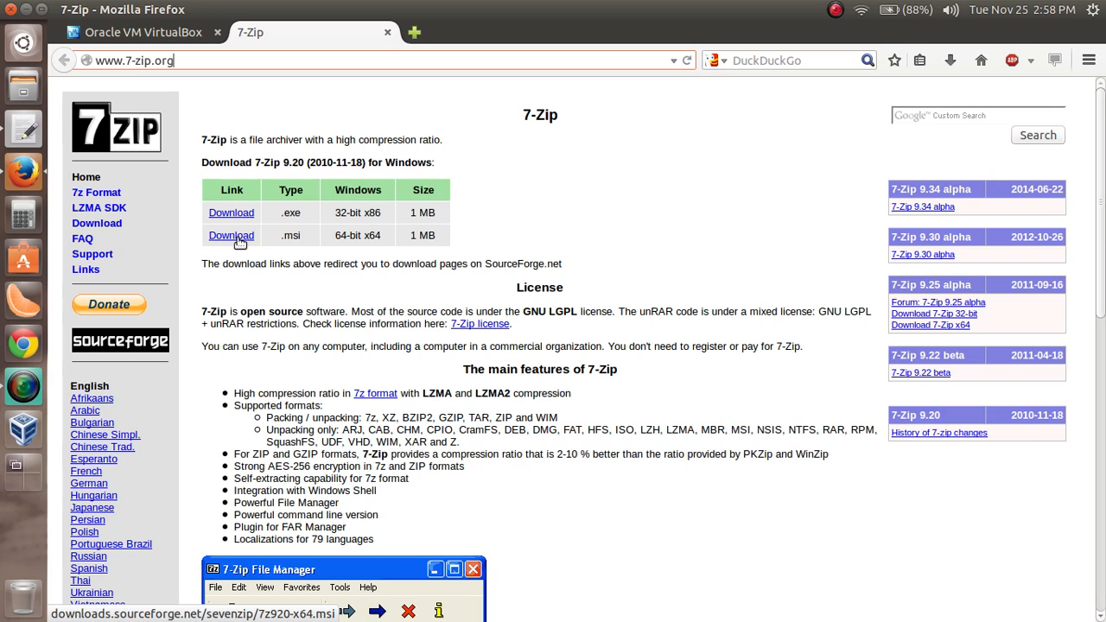
key("alt+Tab")
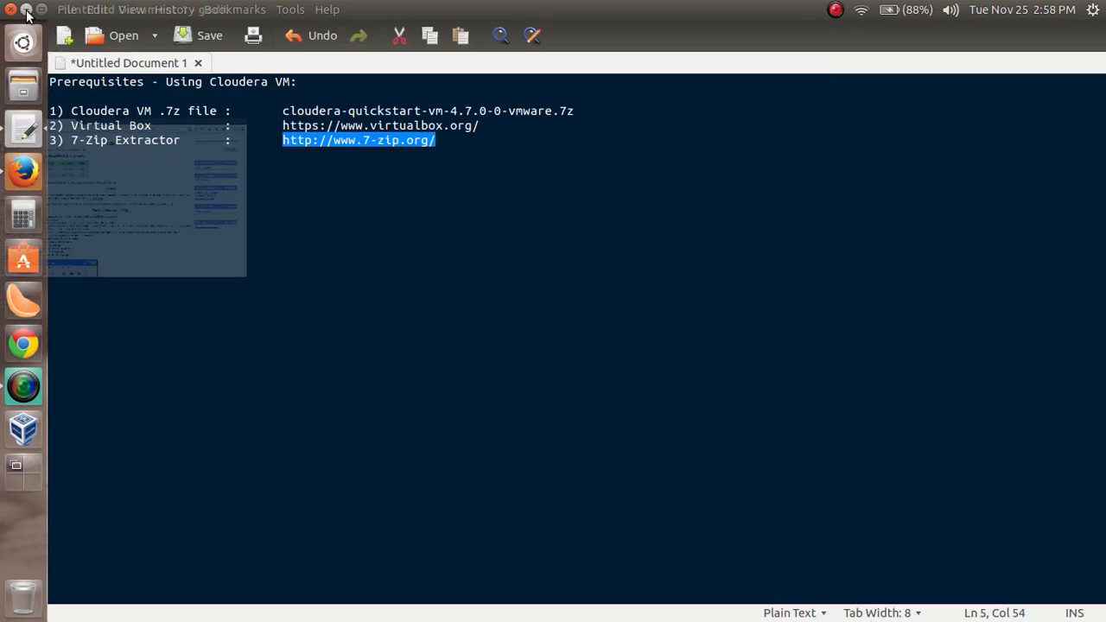
Highlight the Cloudera archive name in the note, then inspect cloudera-quickstart-vm-4.7.0-0-vmware.7z from the desktop in the archive manager and close it
left_click_drag(282, 111, 581, 110)
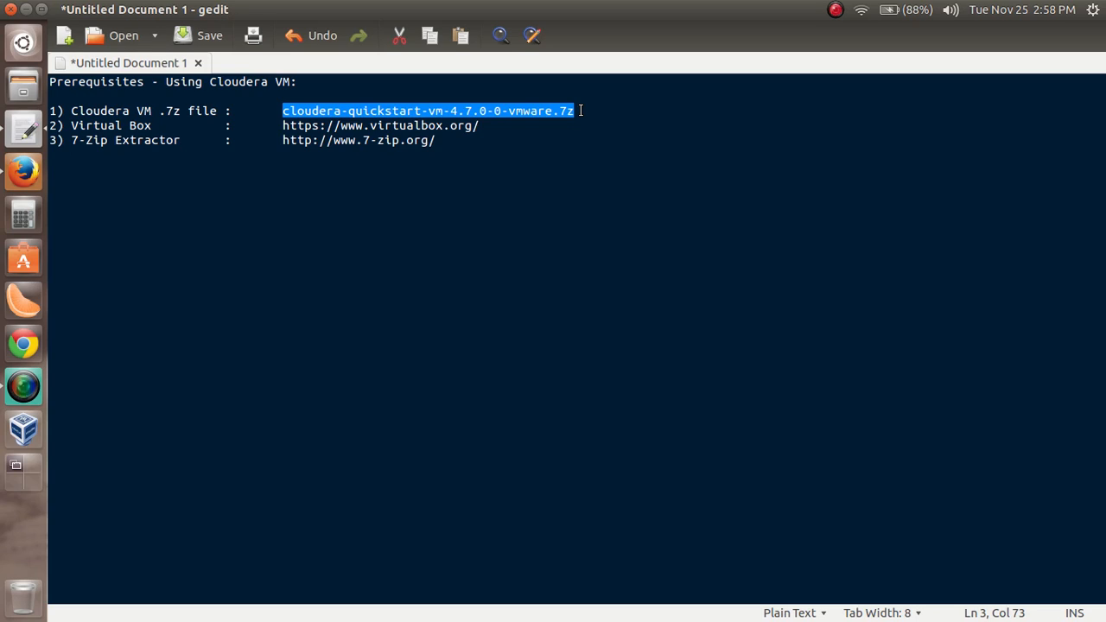
left_click(27, 10)
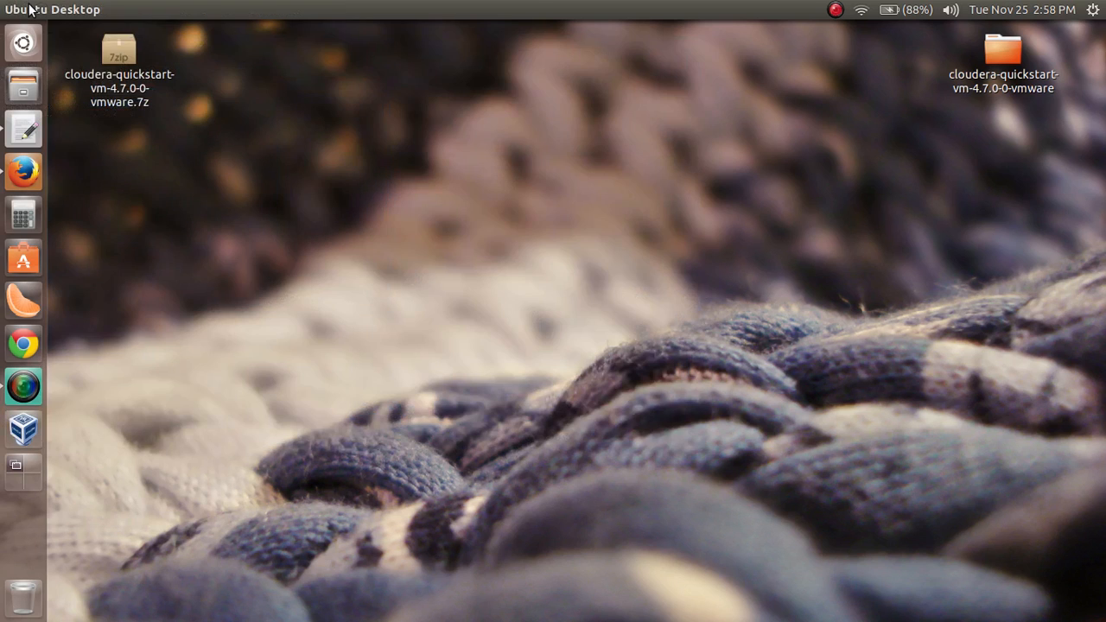
double_click(131, 76)
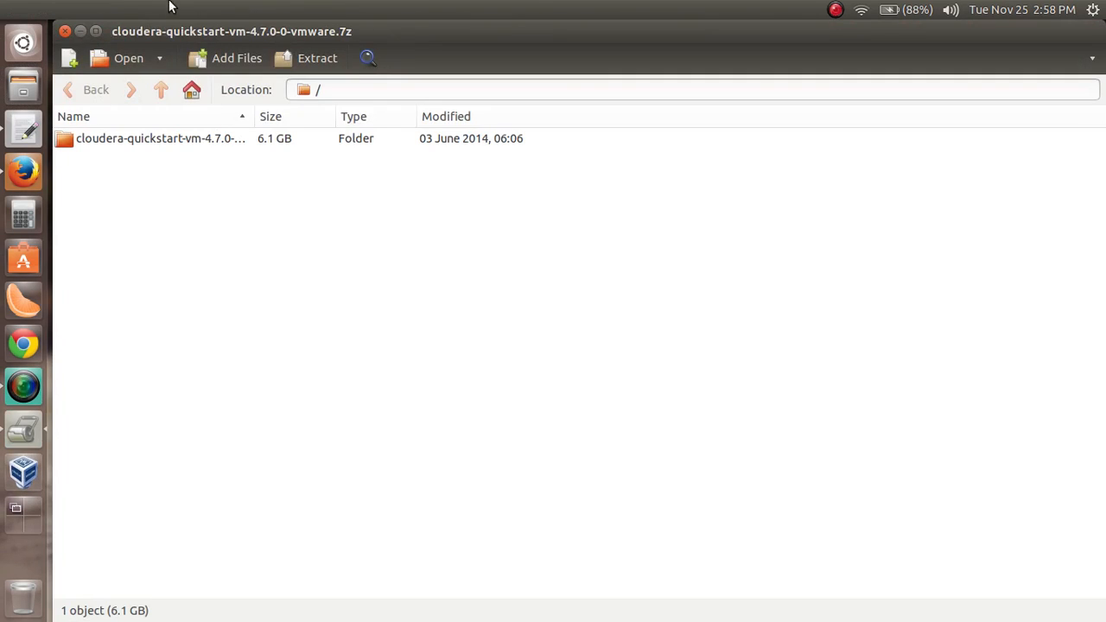
left_click(65, 31)
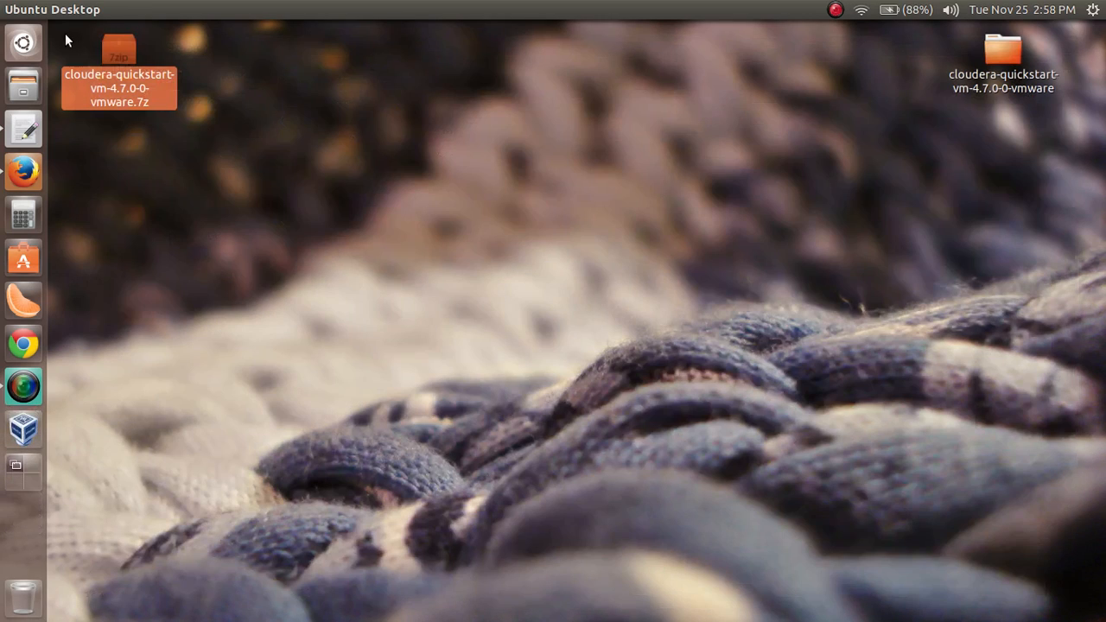
left_click(124, 138)
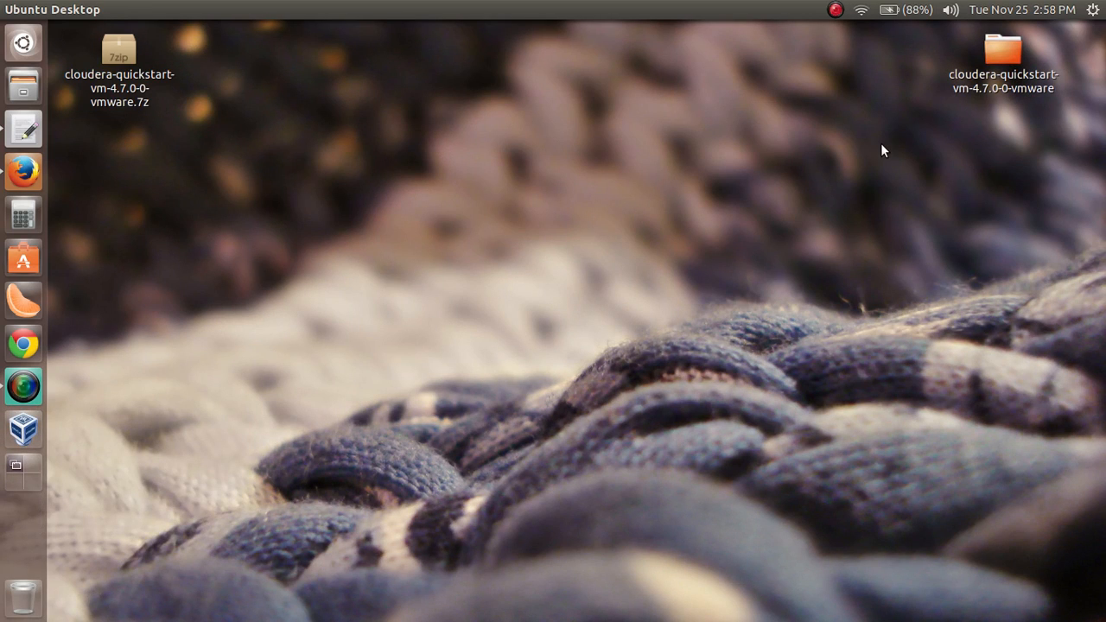
Examine the files in the extracted cloudera-quickstart-vm-4.7.0-0-vmware folder on the desktop and close the folder
double_click(1002, 43)
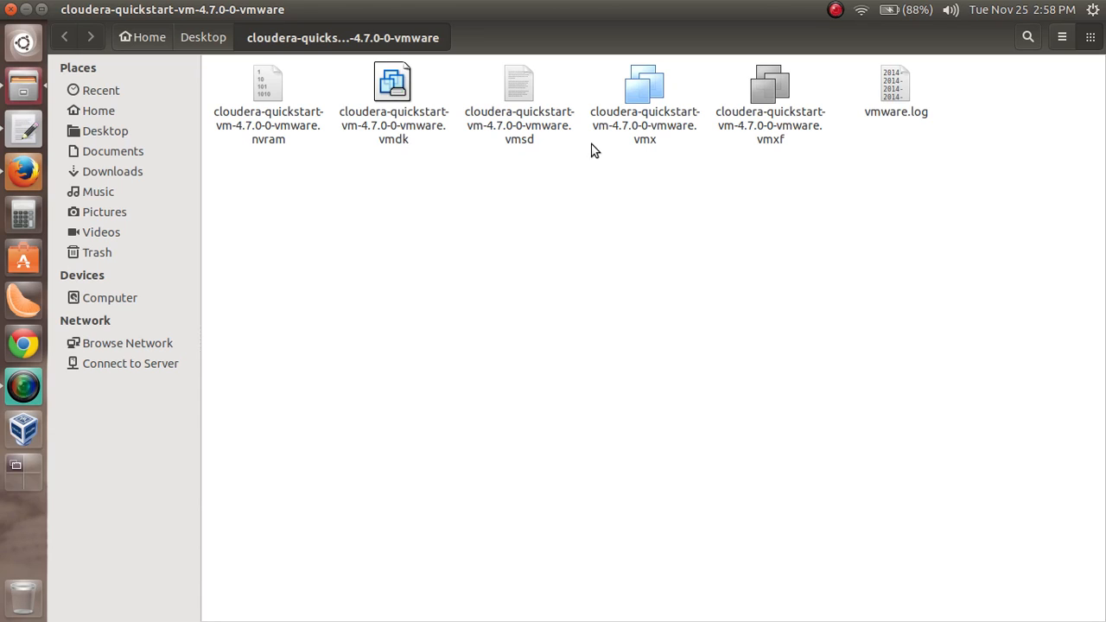
left_click(10, 9)
left_click(458, 184)
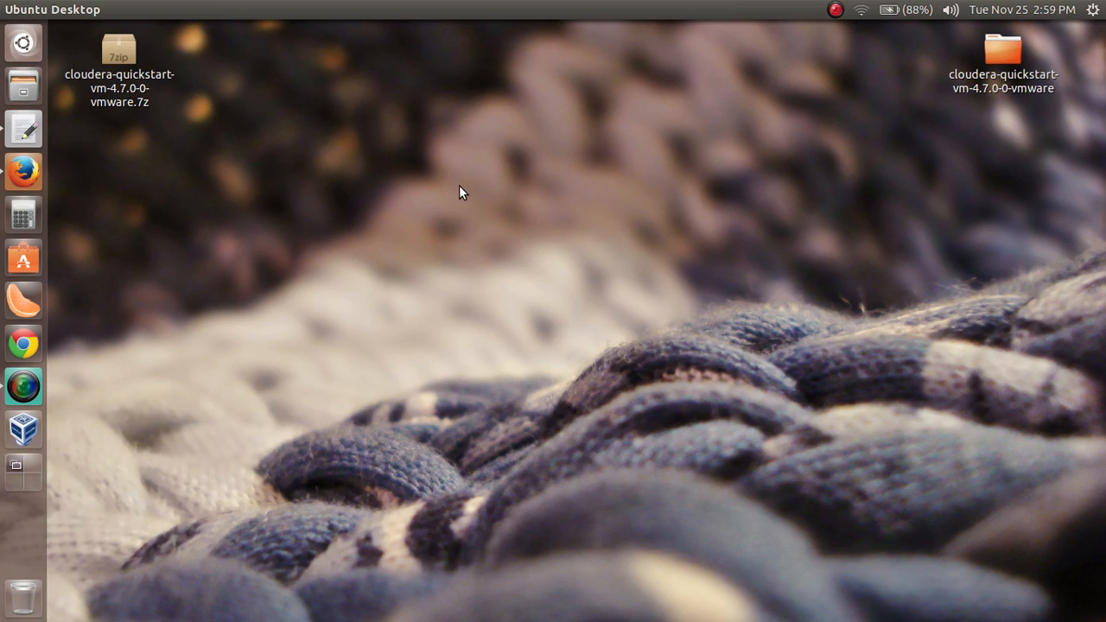
left_click(100, 69)
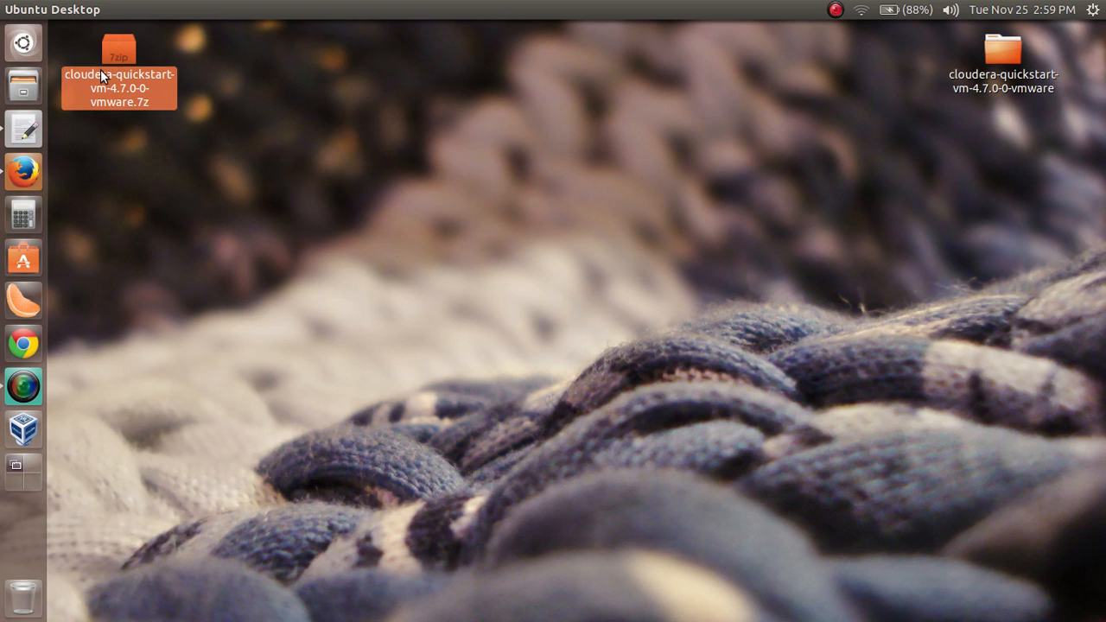
left_click(248, 83)
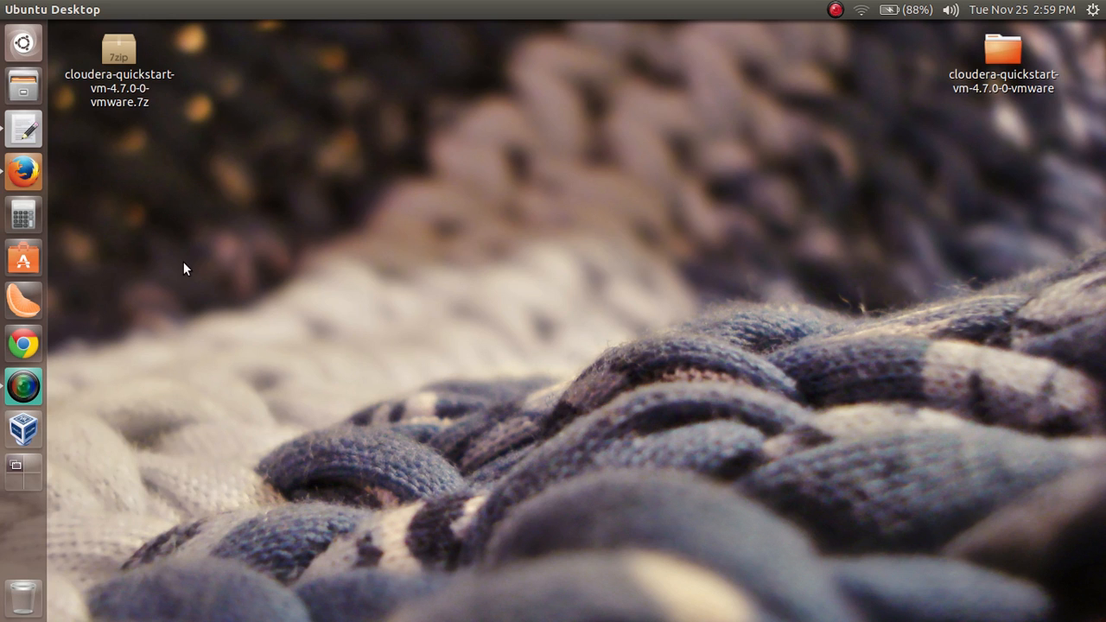
Switch to Oracle VM VirtualBox Manager and start creating a new virtual machine named Cloudera VM
left_click(33, 433)
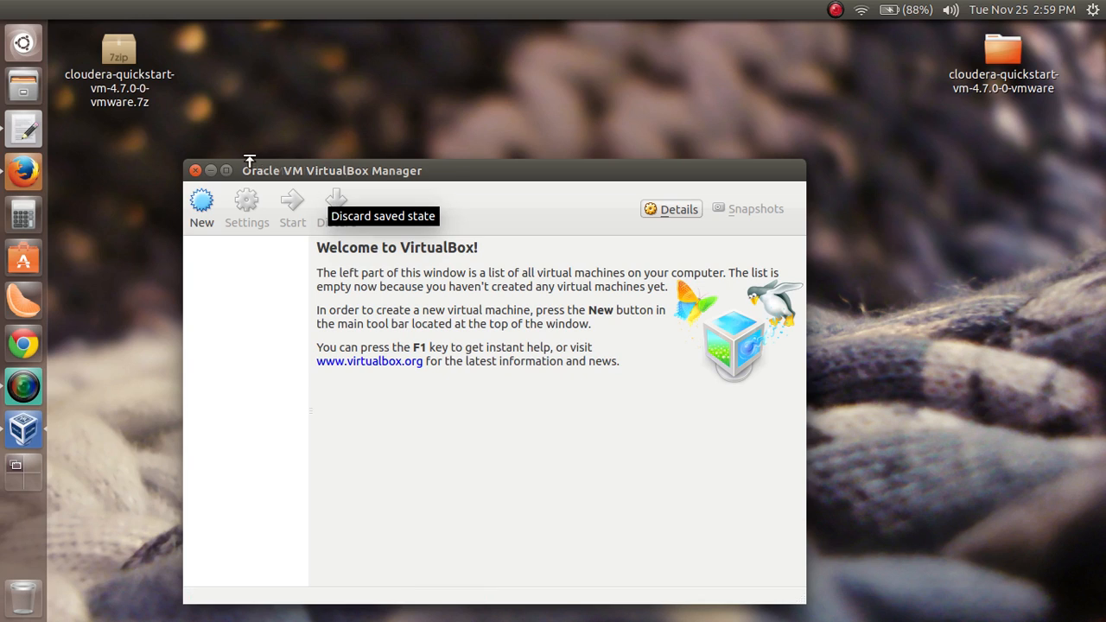
left_click(226, 171)
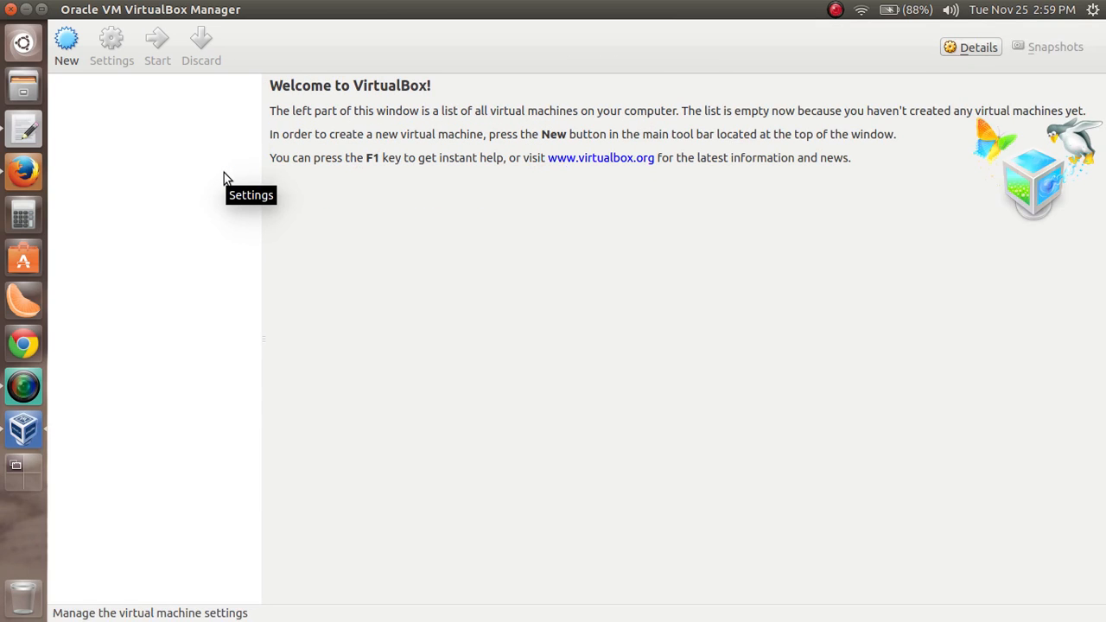
left_click(64, 48)
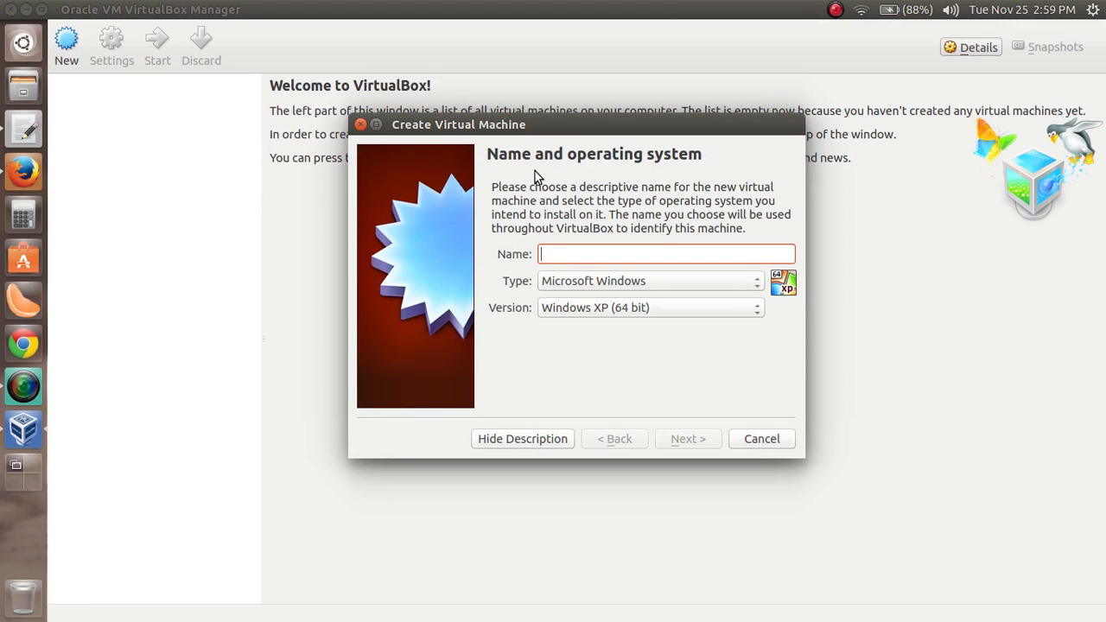
type("Cloud")
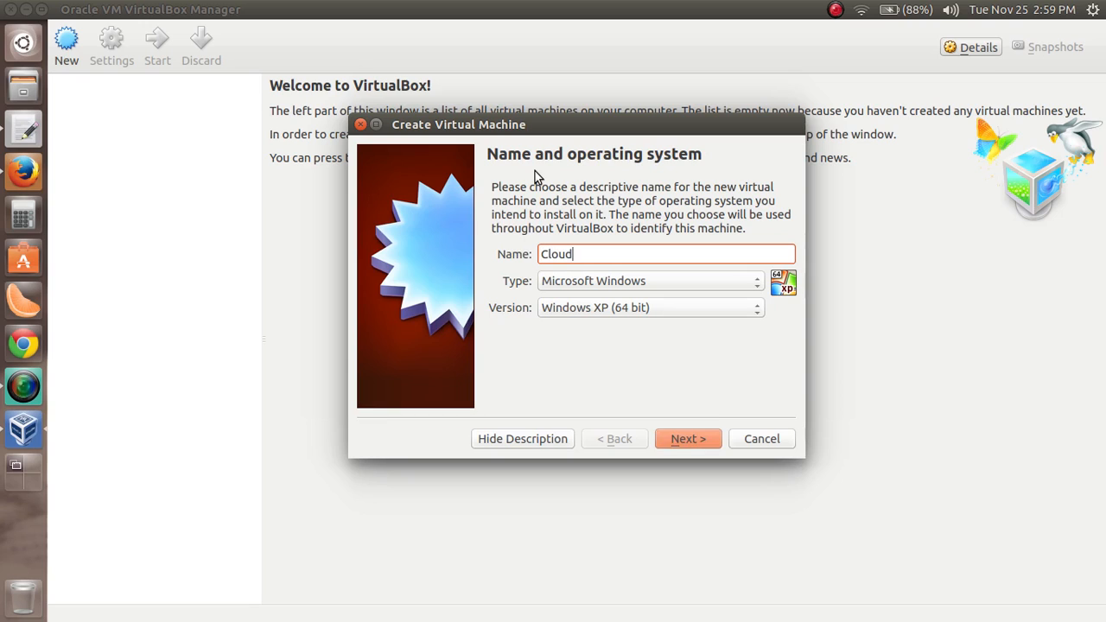
type("era VM")
Set the virtual machine's operating system type to Linux and its version to Red Hat (64 bit), and continue to memory size
left_click(590, 283)
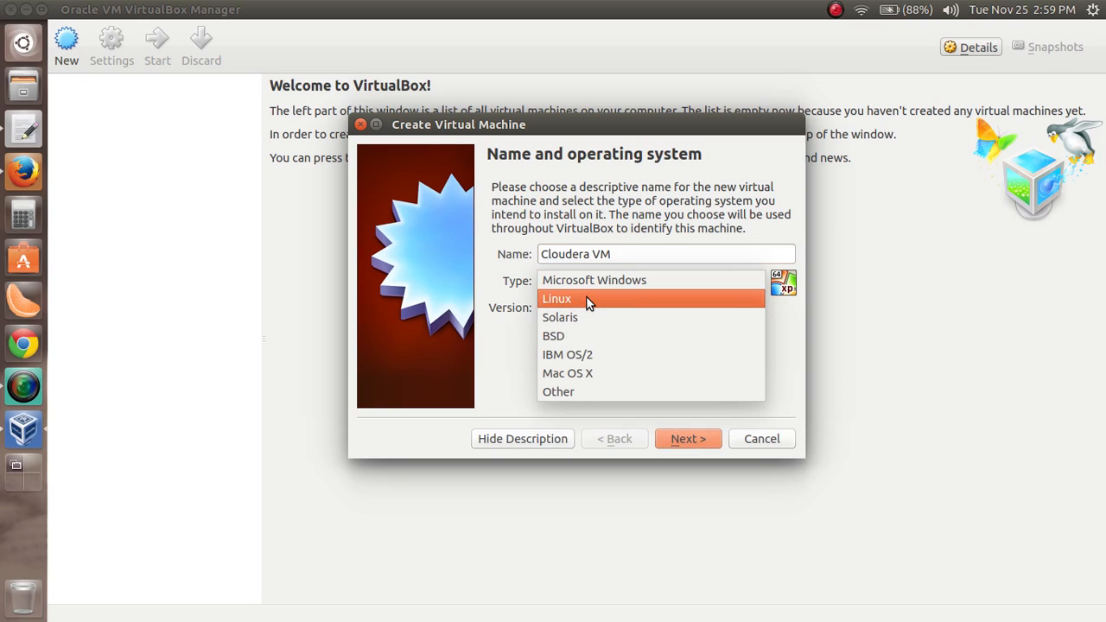
left_click(587, 300)
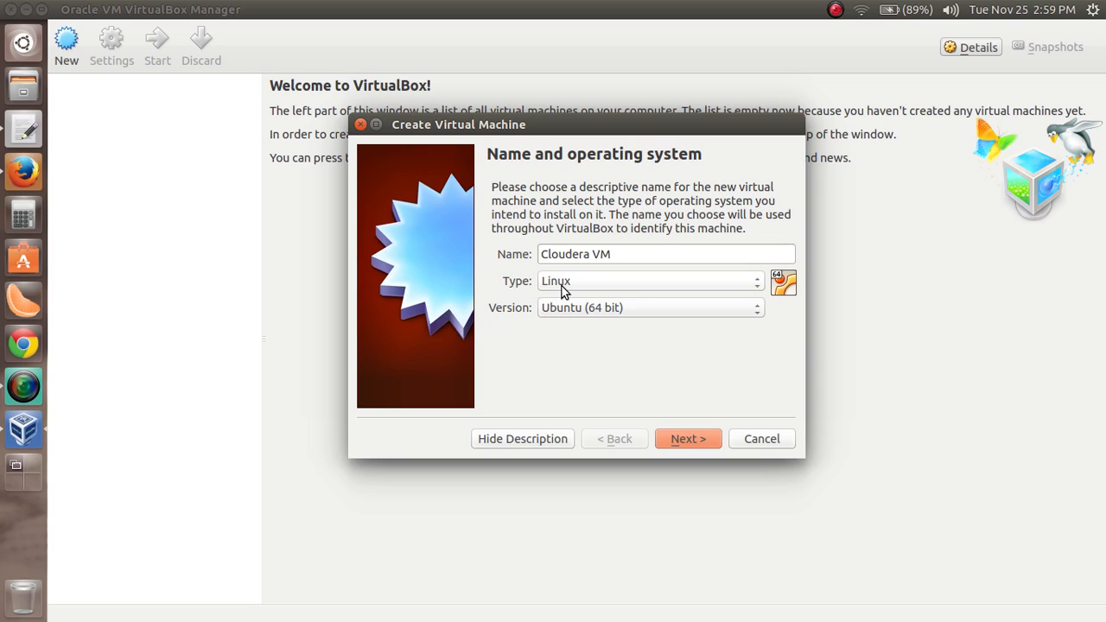
left_click(579, 322)
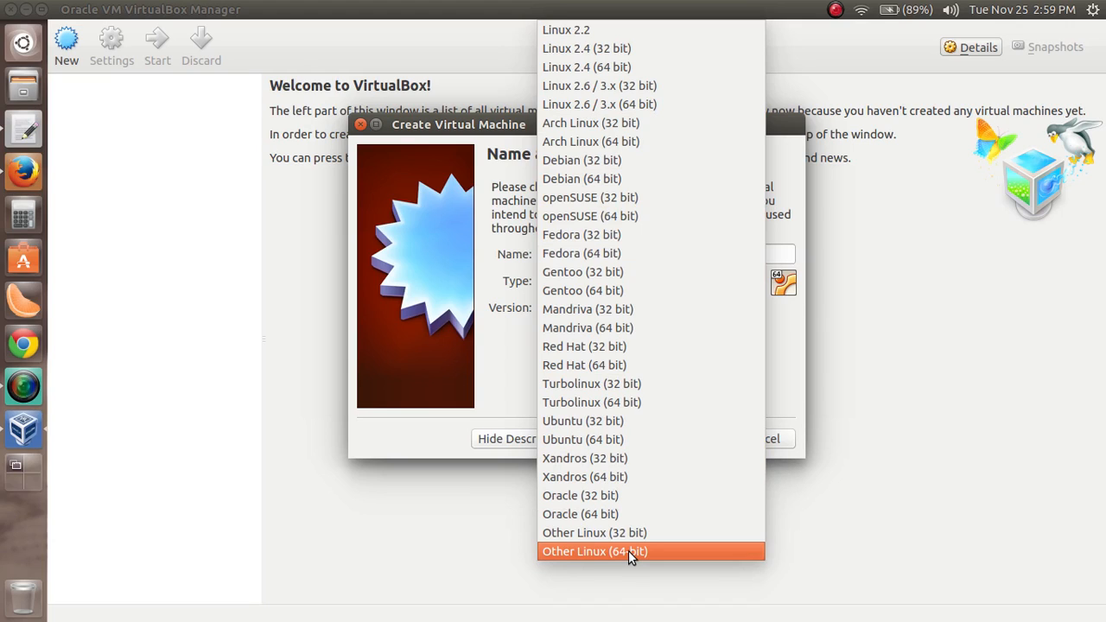
left_click(634, 365)
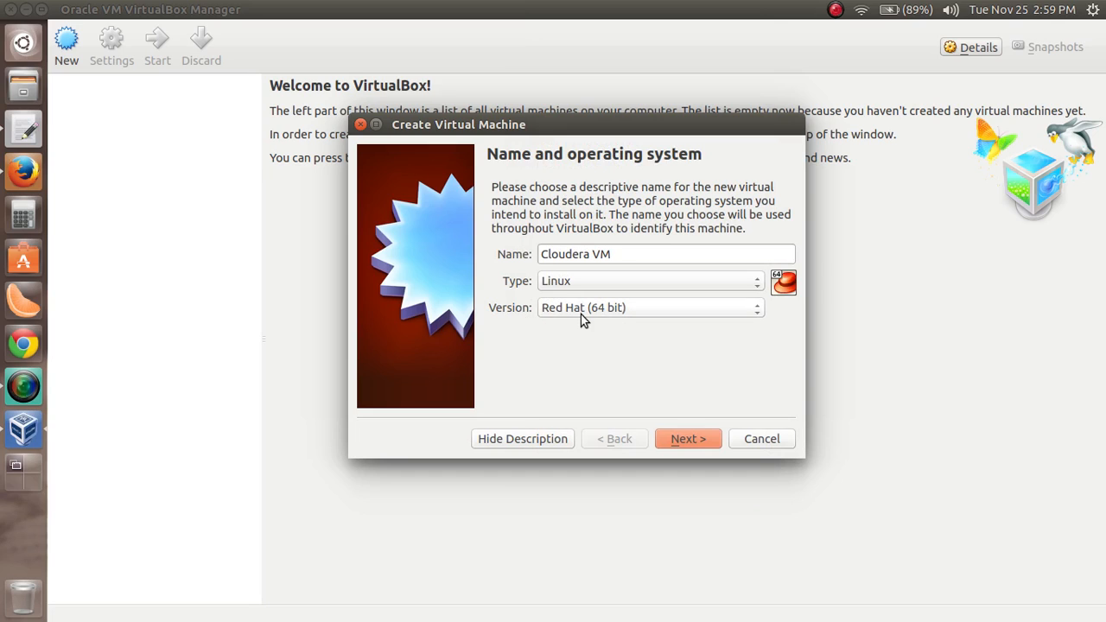
left_click(683, 437)
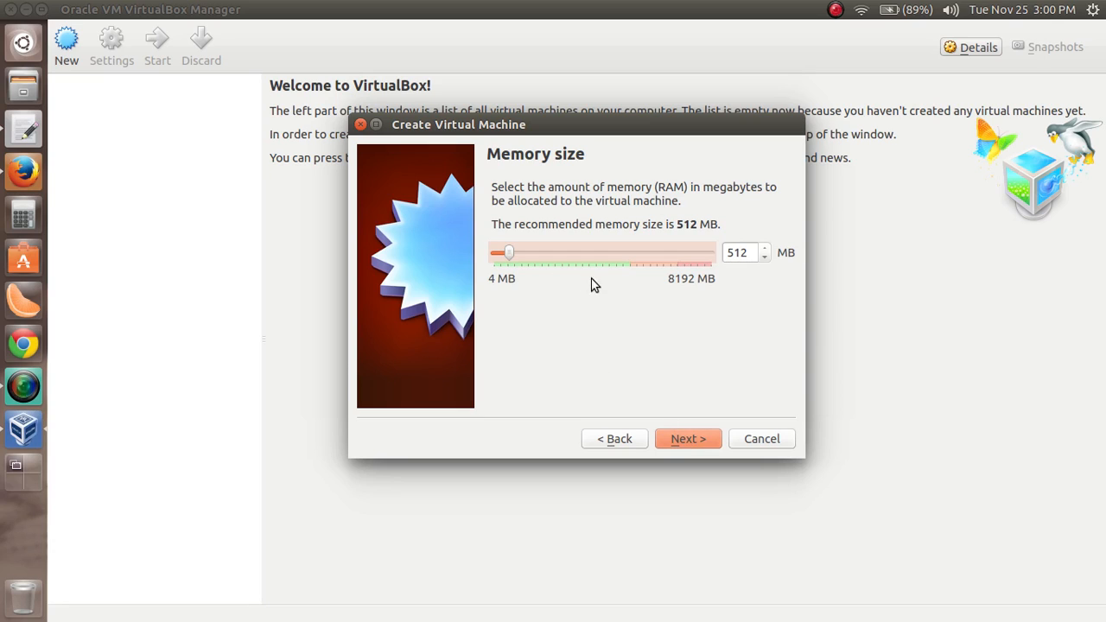
Set the virtual machine's memory to 4096 MB and choose to use an existing virtual hard drive file
left_click_drag(513, 255, 557, 256)
left_click_drag(757, 254, 719, 261)
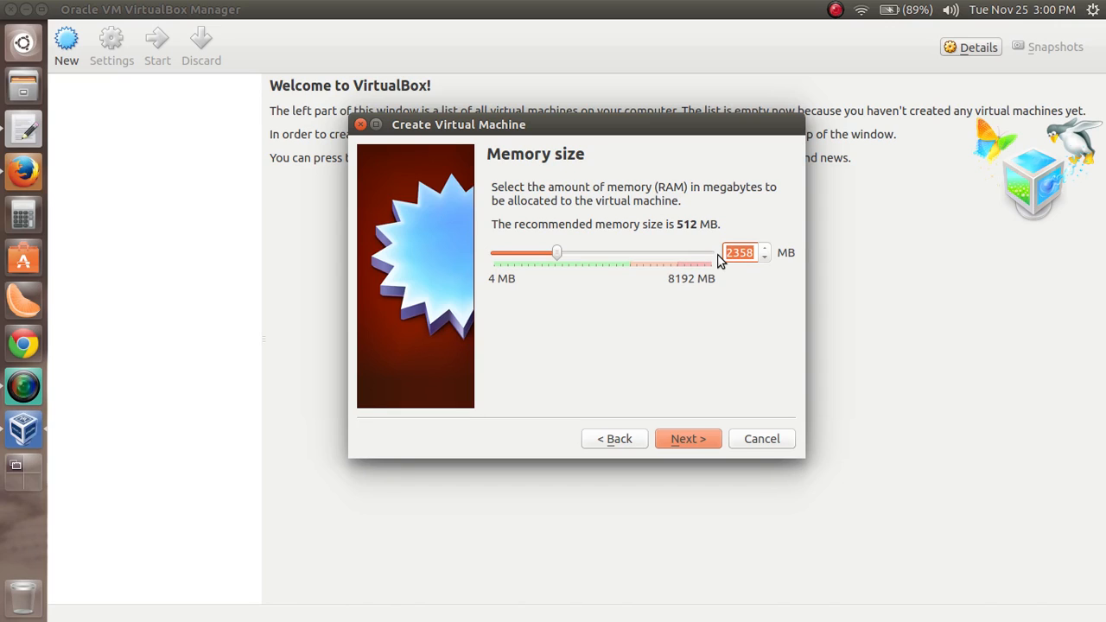
type("4096")
left_click(686, 439)
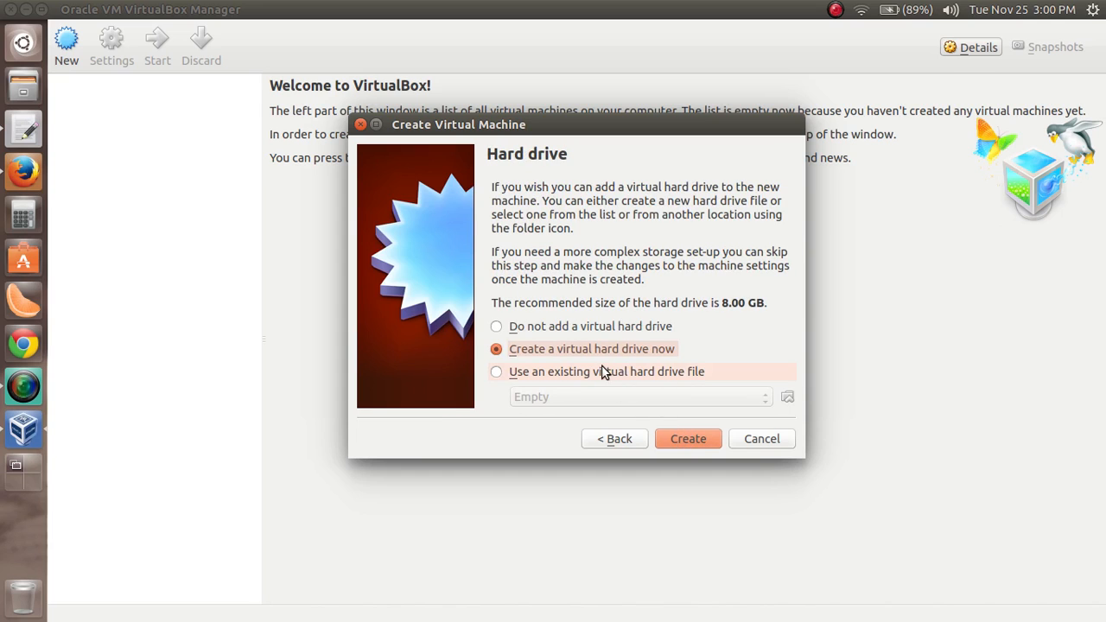
left_click(536, 377)
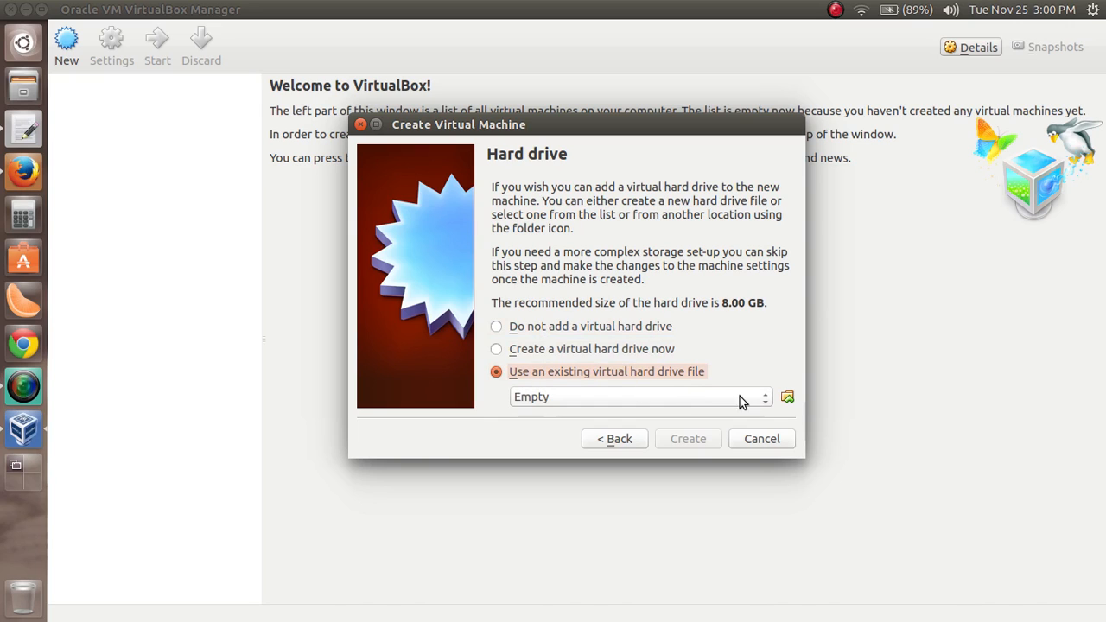
left_click(786, 399)
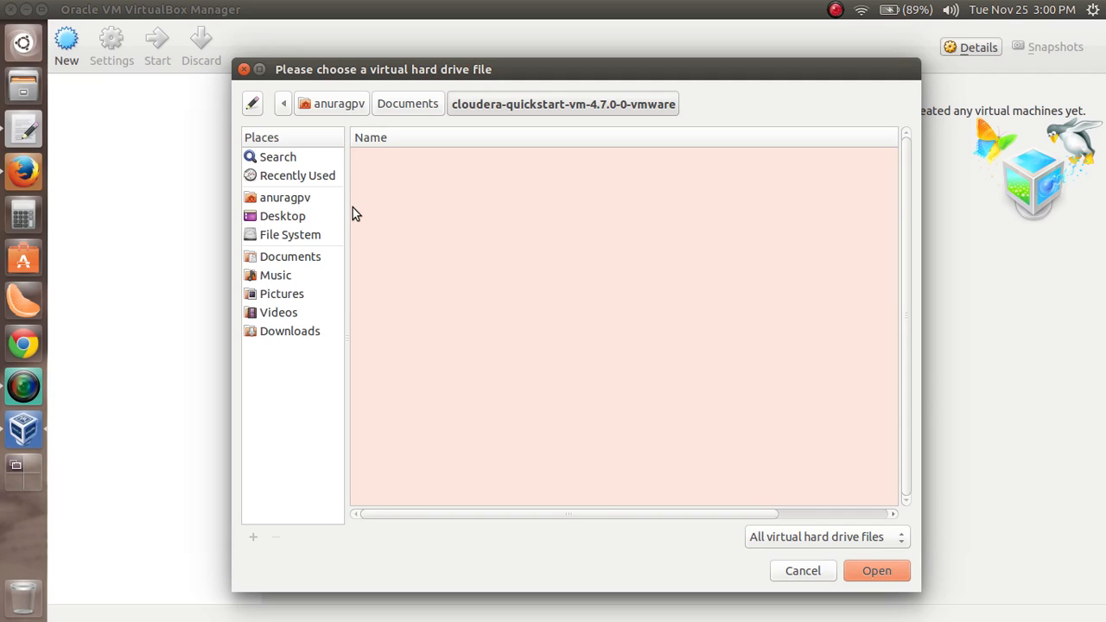
left_click(290, 219)
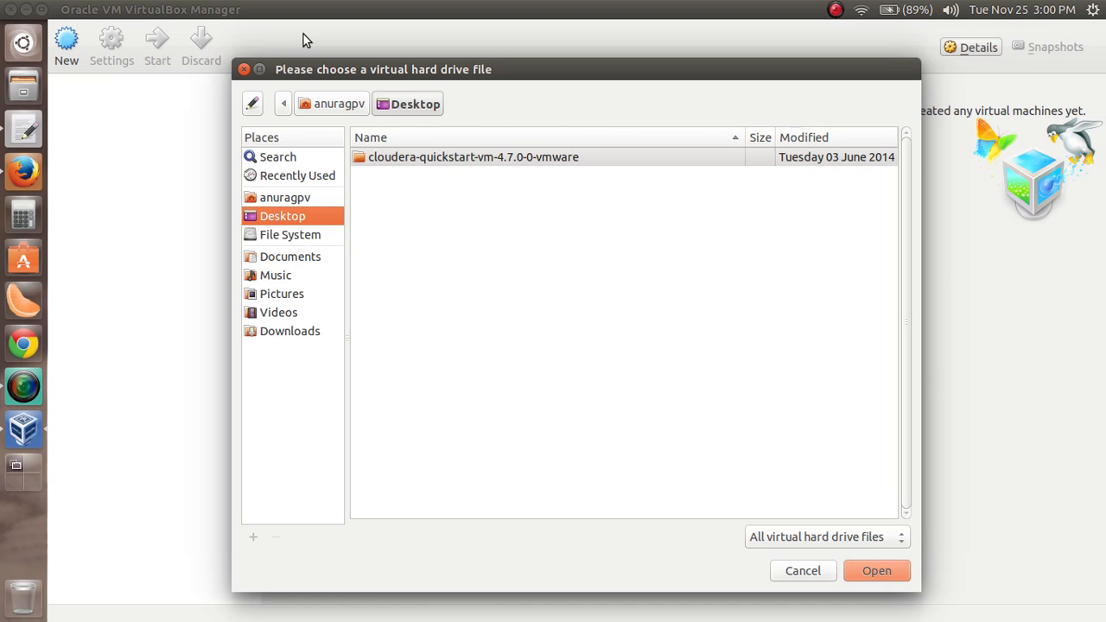
left_click(245, 70)
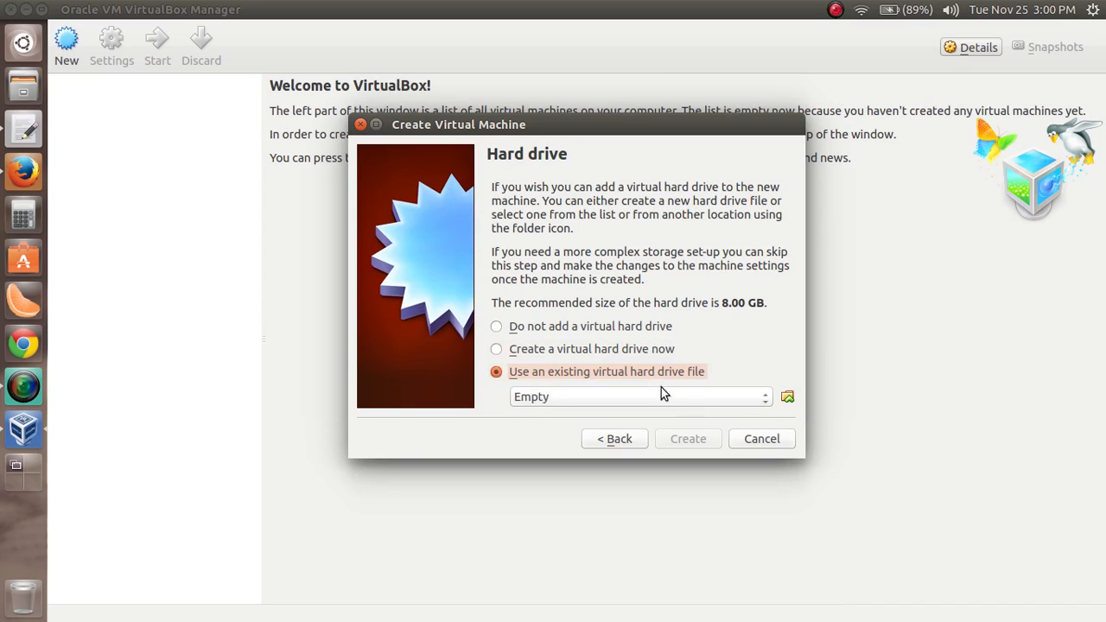
Attach cloudera-quickstart-vm-4.7.0-0-vmware.vmdk from the extracted Desktop folder as the existing hard drive and create the virtual machine
left_click(787, 398)
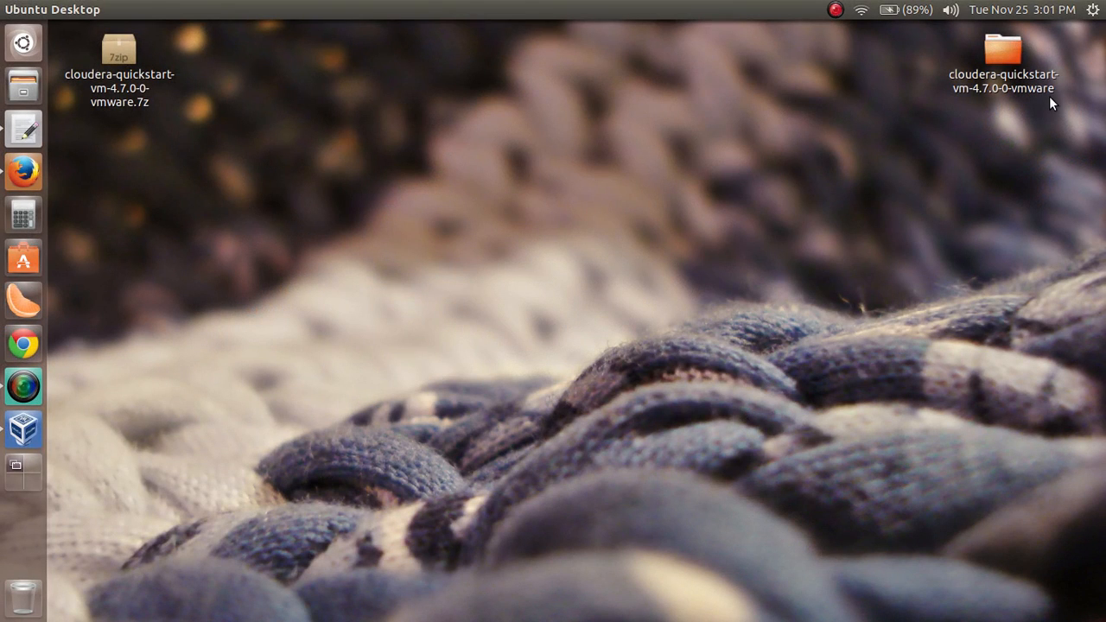
left_click(1014, 58)
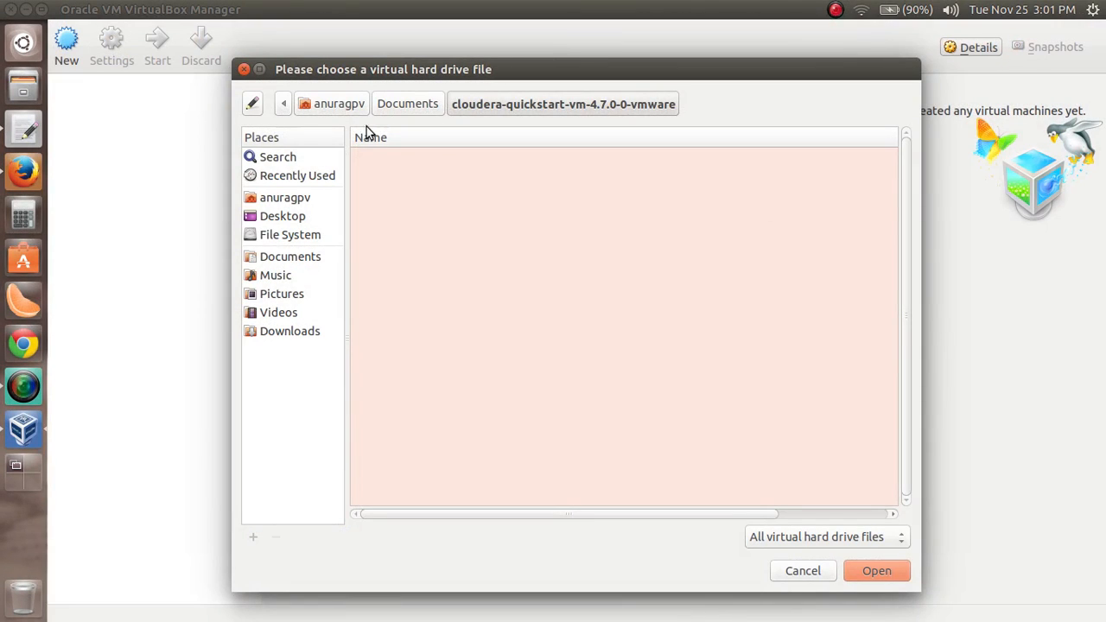
left_click(289, 215)
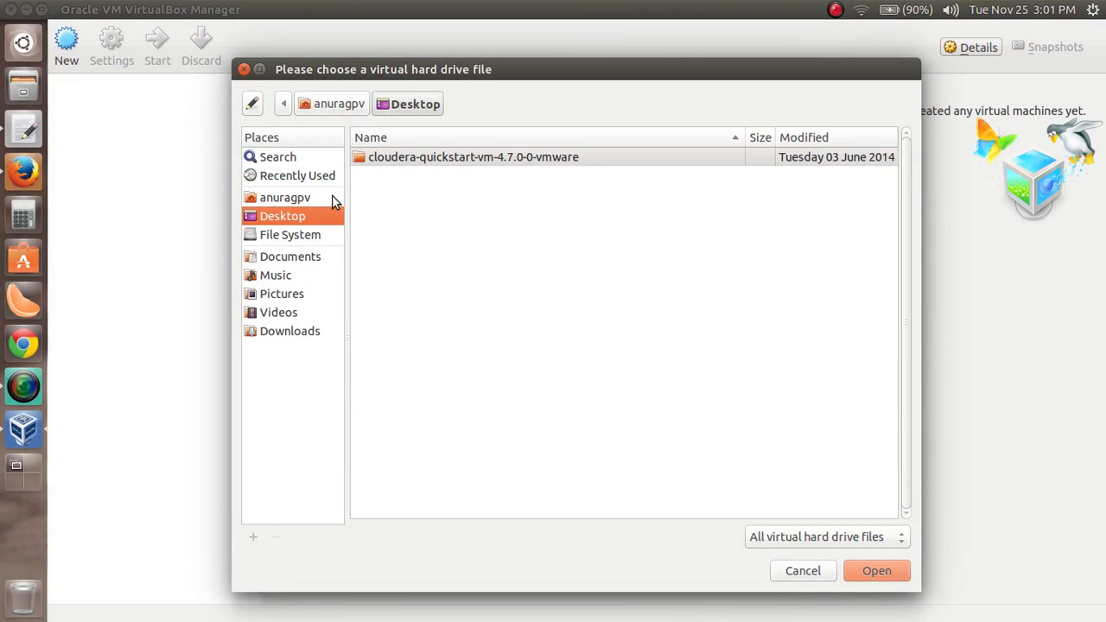
double_click(470, 157)
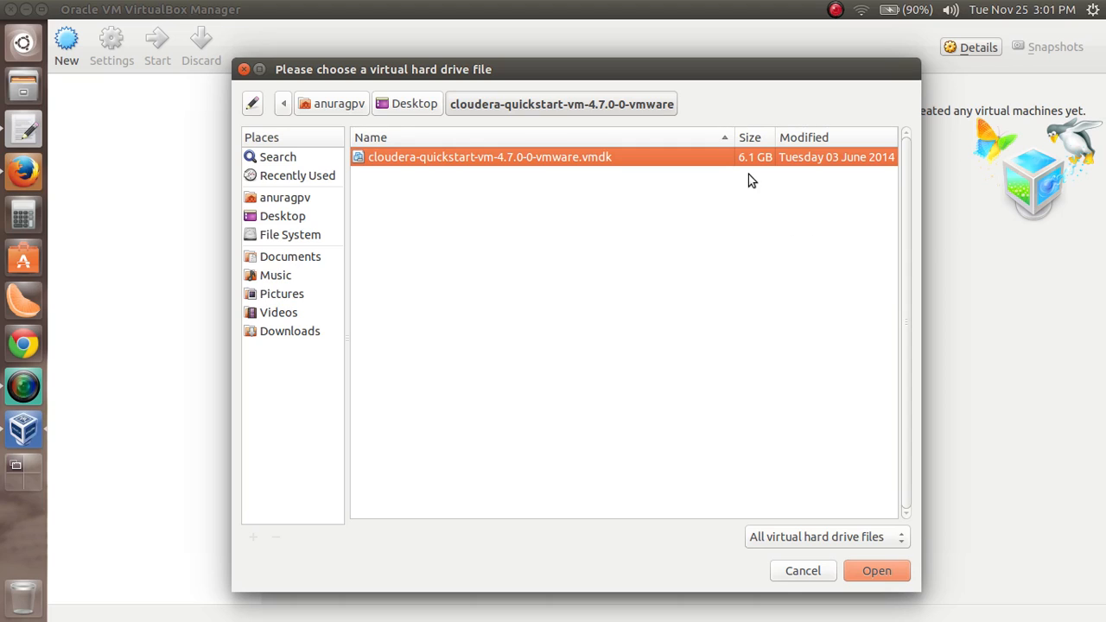
left_click(876, 573)
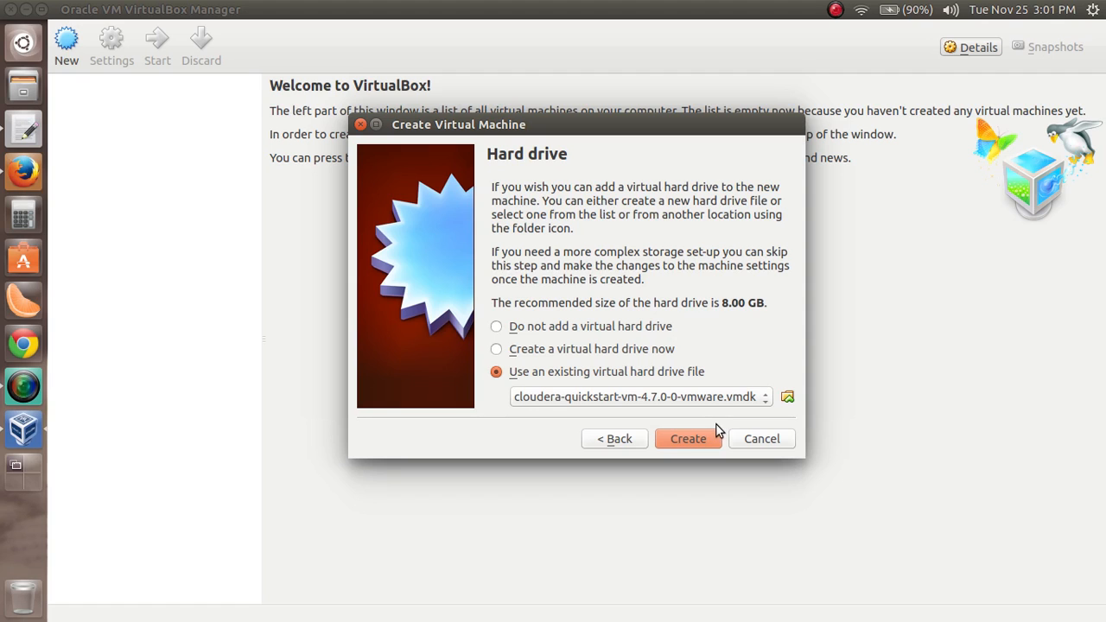
left_click(696, 438)
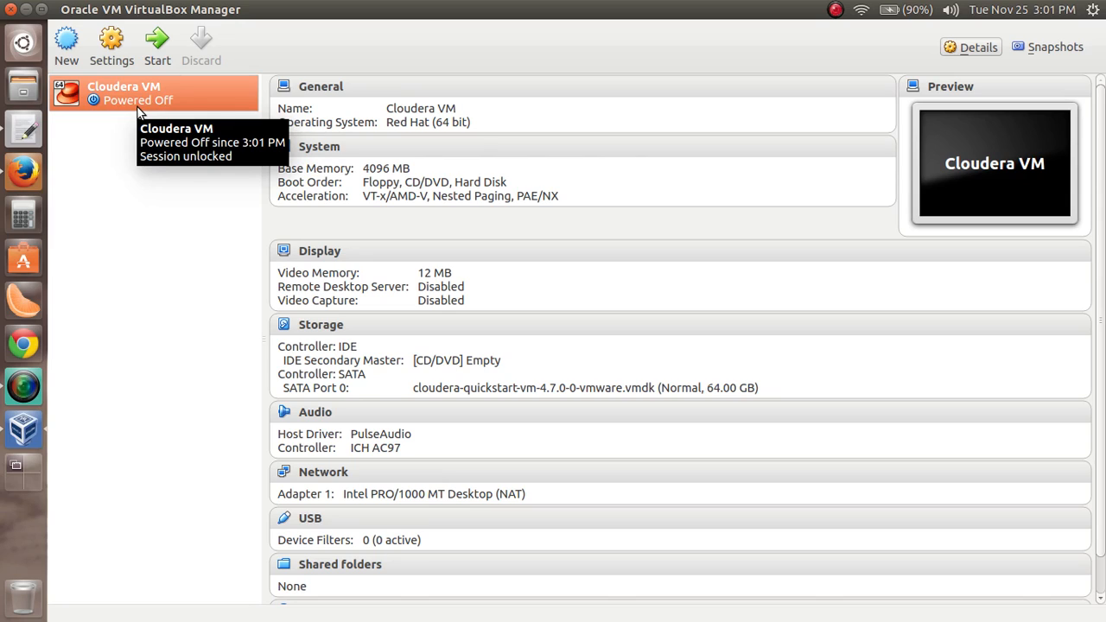
Start the Cloudera VM and allow it to capture the mouse and keyboard
left_click(157, 50)
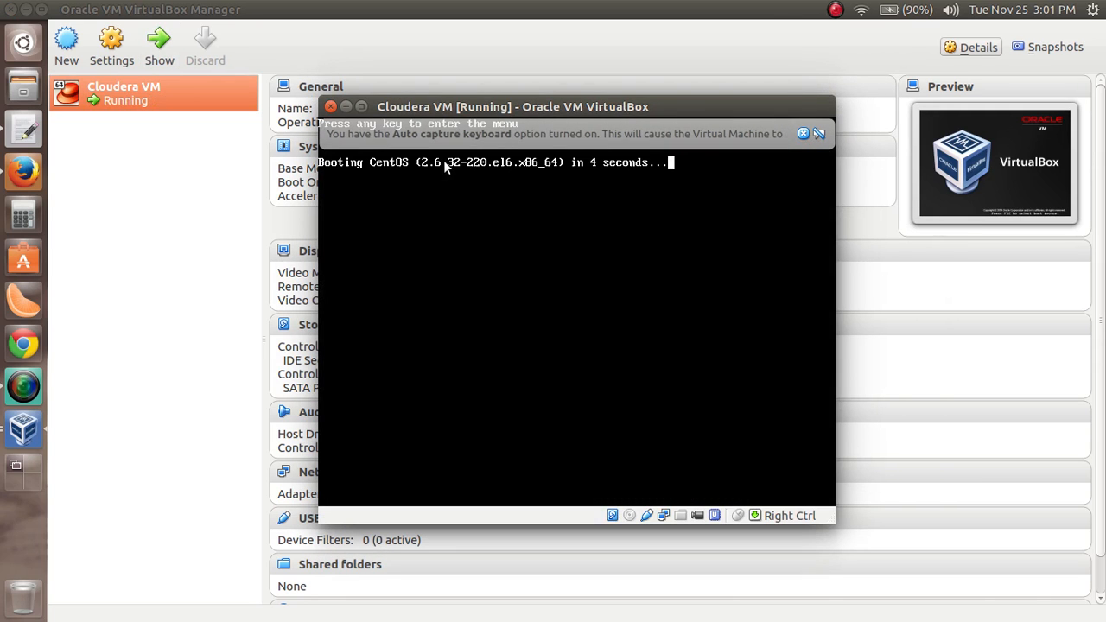
left_click(440, 191)
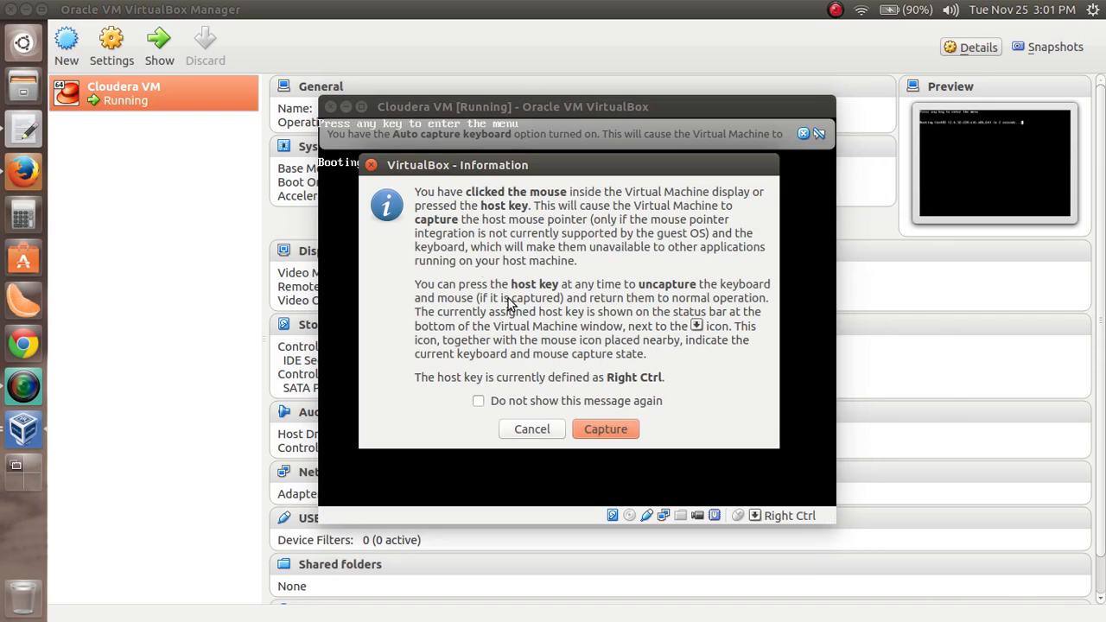
left_click(605, 429)
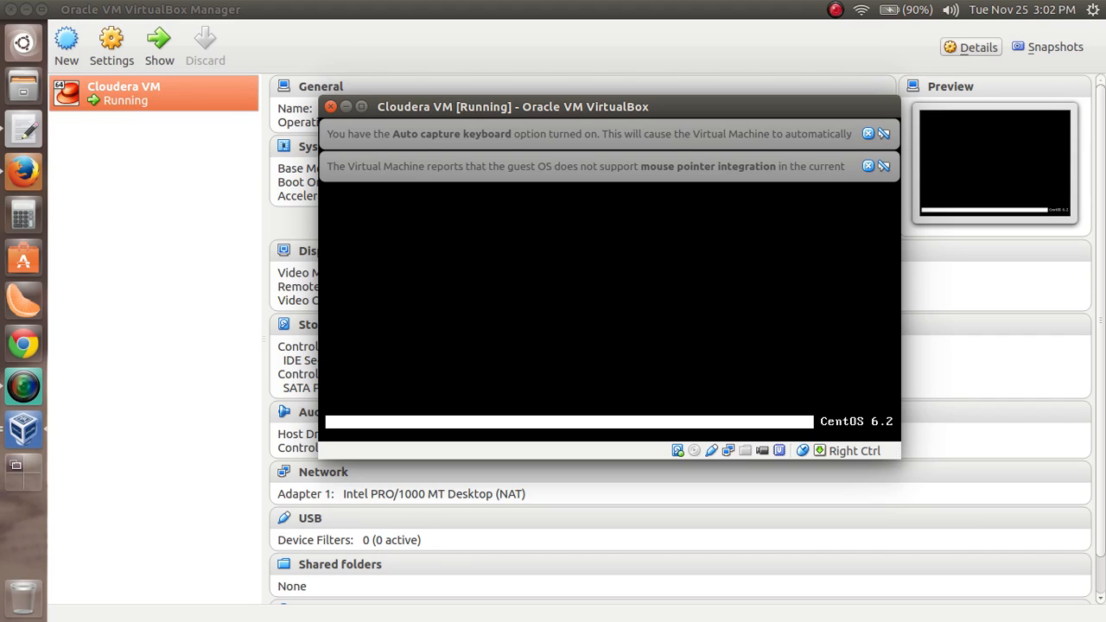
Maximize the running Cloudera VM window and dismiss the mouse pointer integration and auto capture keyboard notices
left_click(361, 106)
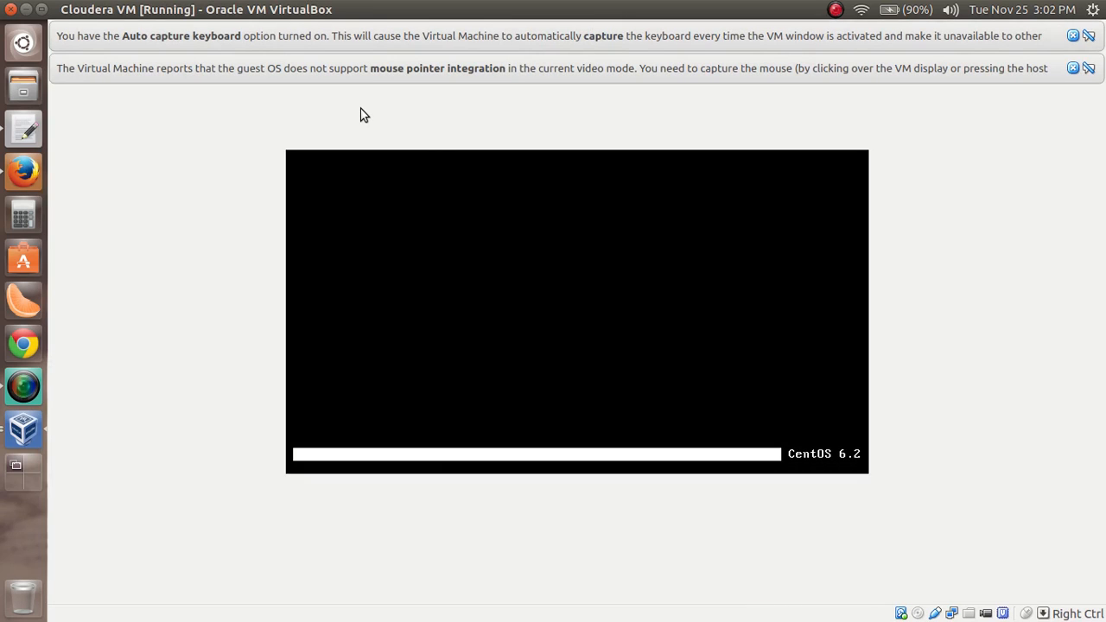
mouse_move(237, 2)
left_click(1075, 68)
left_click(1075, 36)
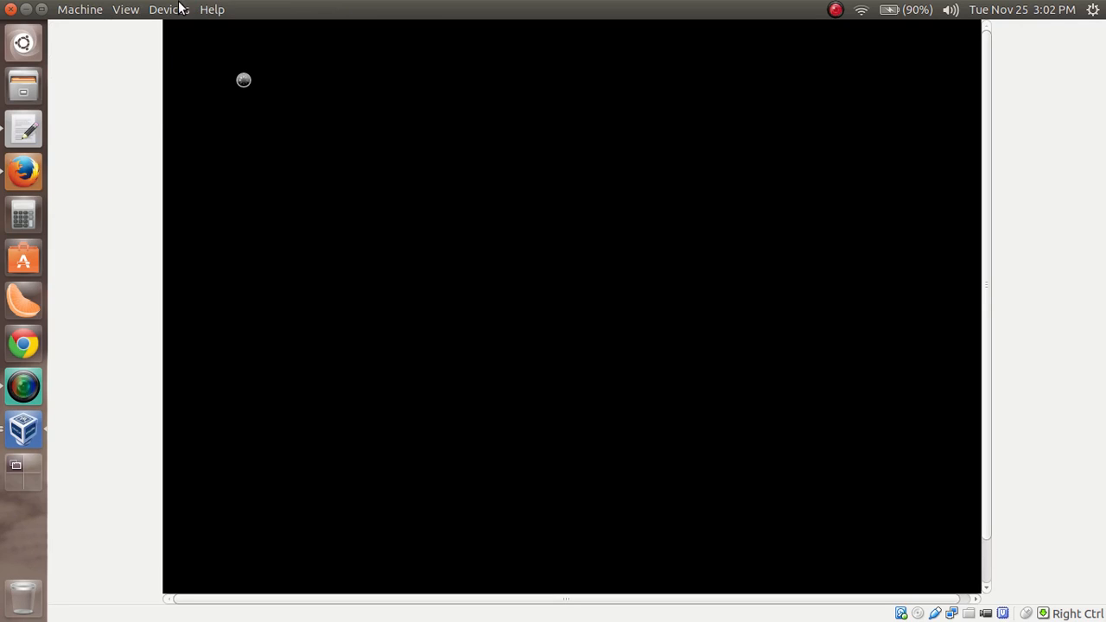
Switch the Cloudera VM display to fullscreen mode and confirm the switch
left_click(132, 15)
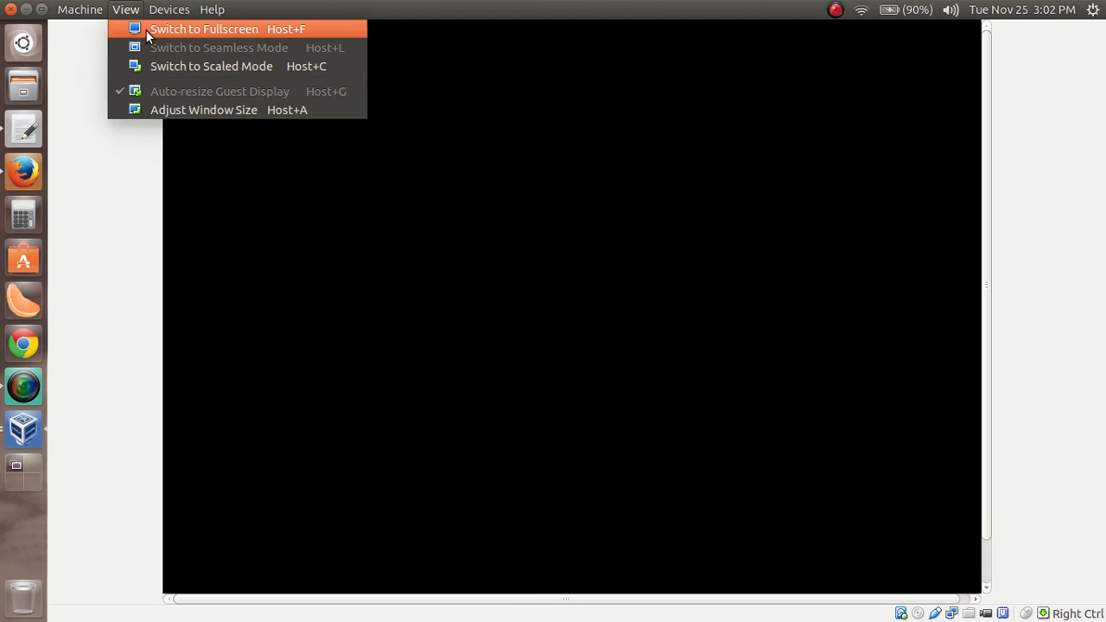
left_click(145, 29)
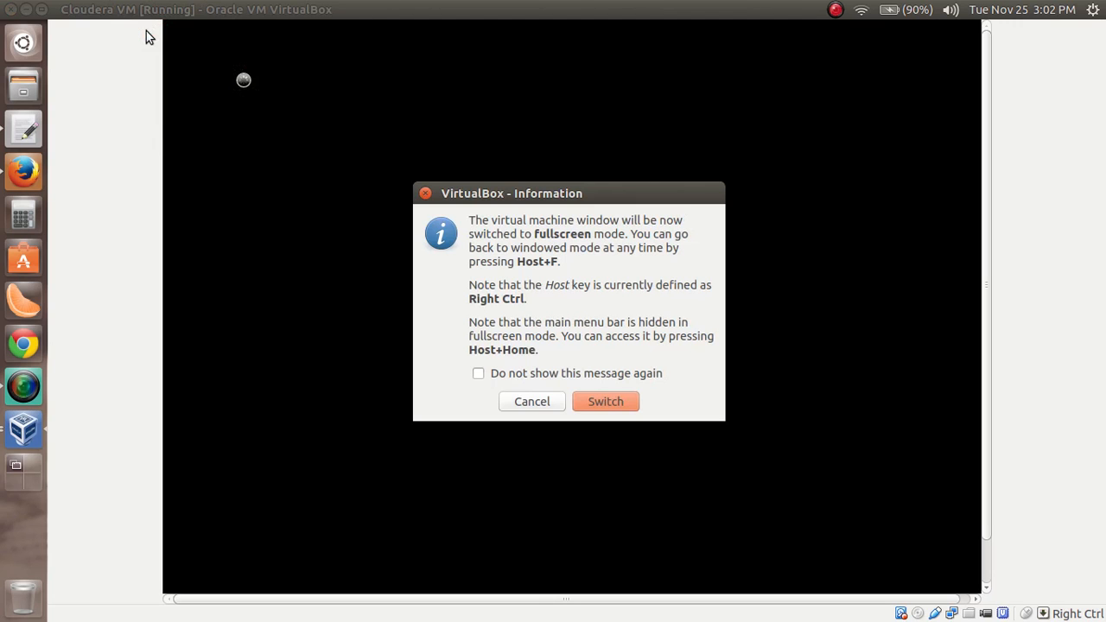
left_click(614, 403)
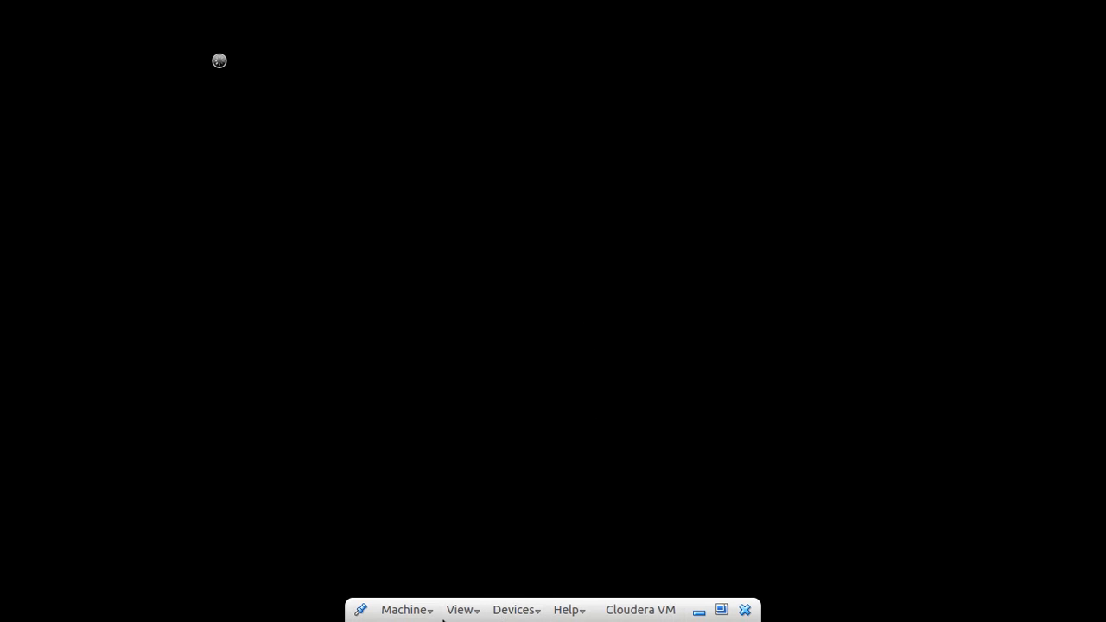
Switch the Cloudera VM display to scaled mode and maximize its window
left_click(462, 609)
left_click(475, 569)
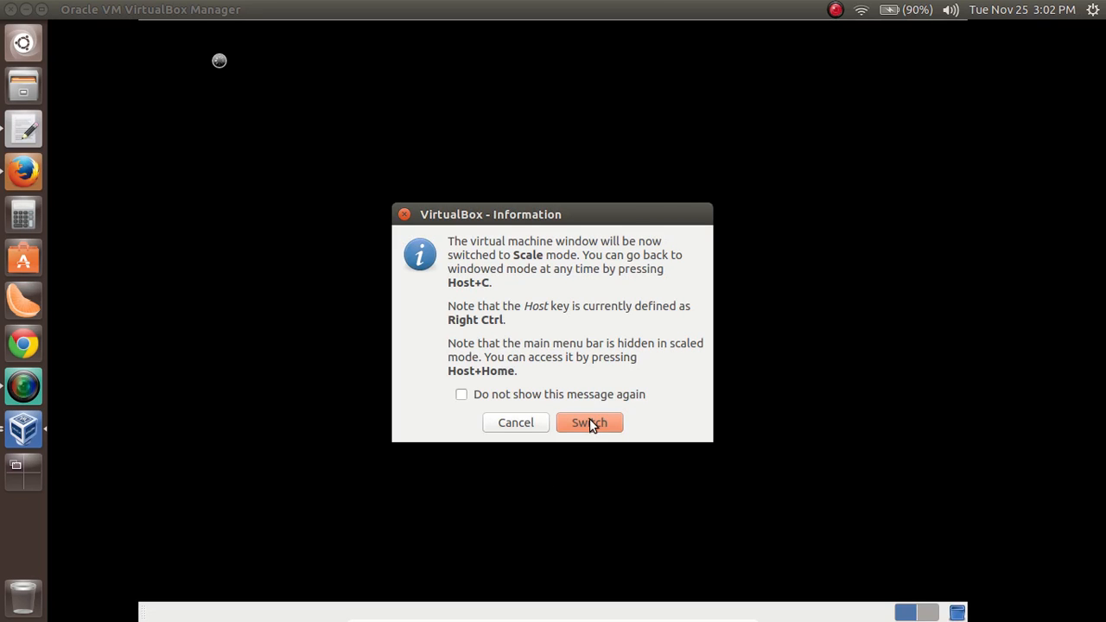
left_click(590, 422)
left_click(362, 138)
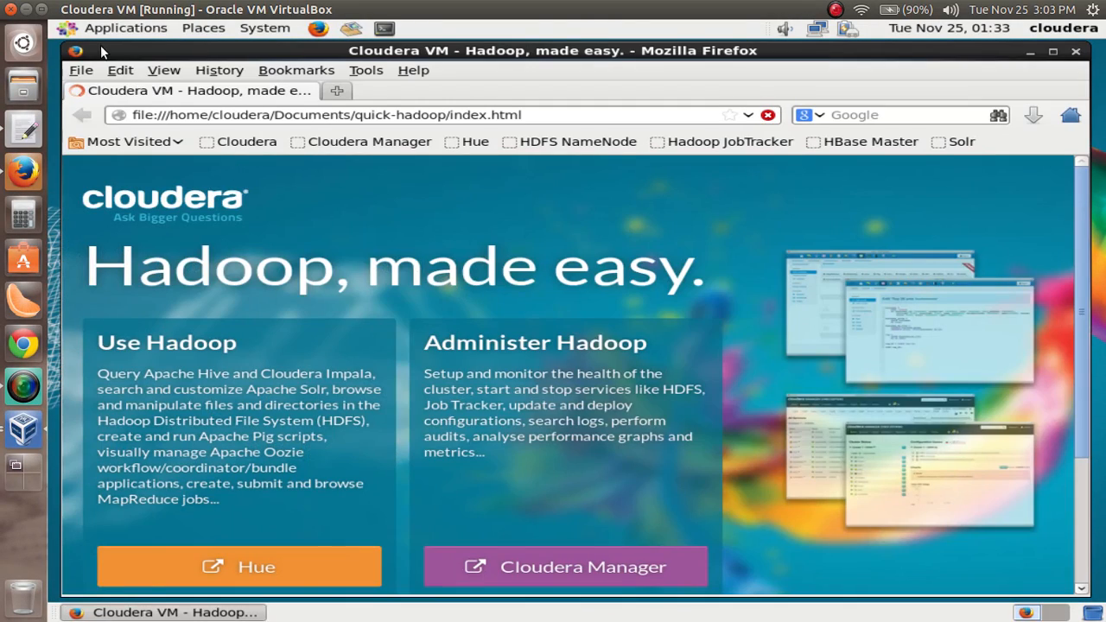
Let the virtual machine capture the mouse and keyboard, and stop the capture message from being shown again
left_click(1028, 56)
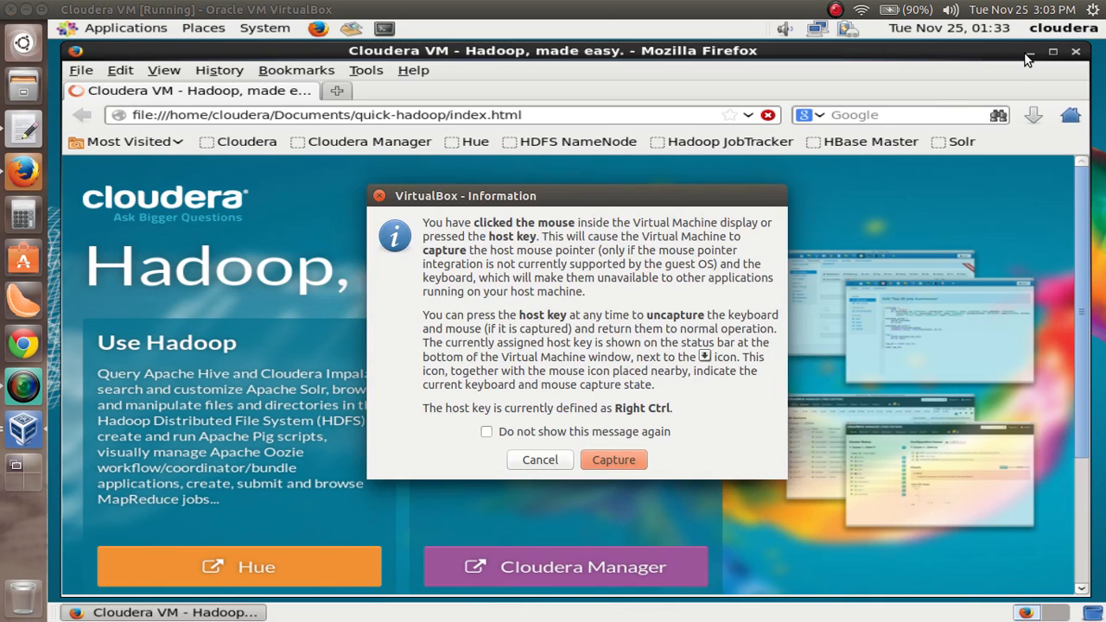
left_click(564, 432)
left_click(595, 459)
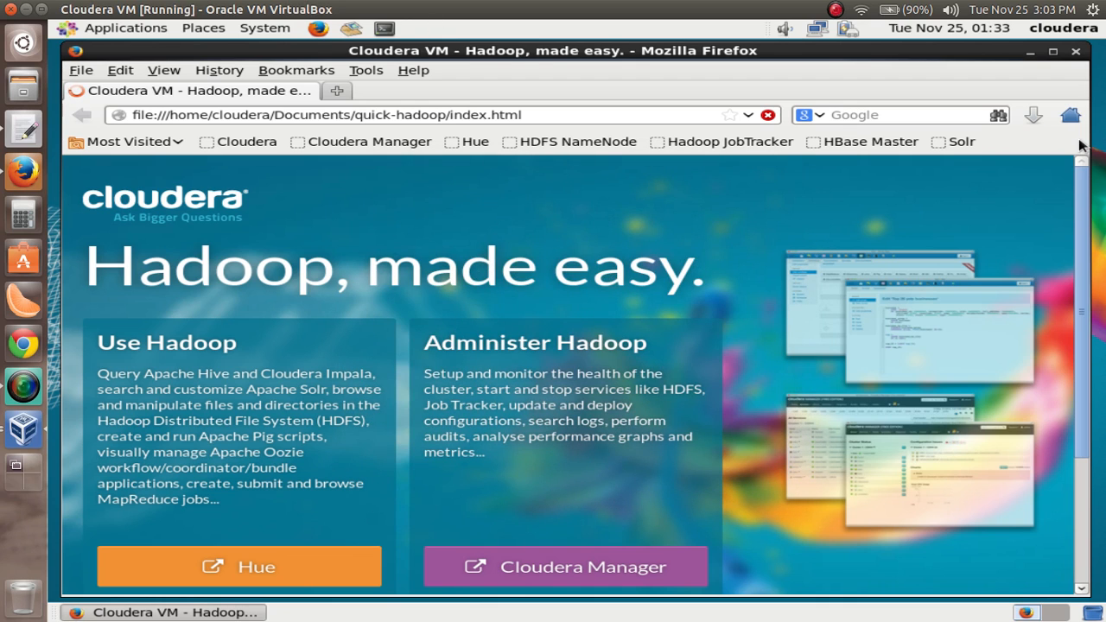
Minimize and restore the guest's Firefox window to view the desktop behind it, and close and relaunch the browser
left_click(1029, 52)
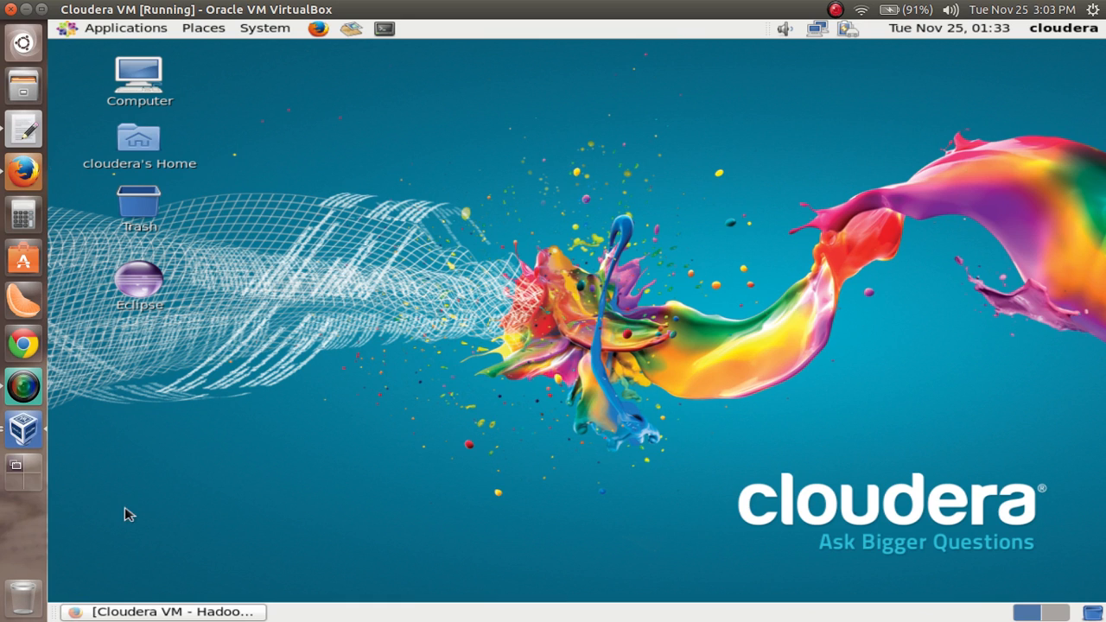
left_click(170, 613)
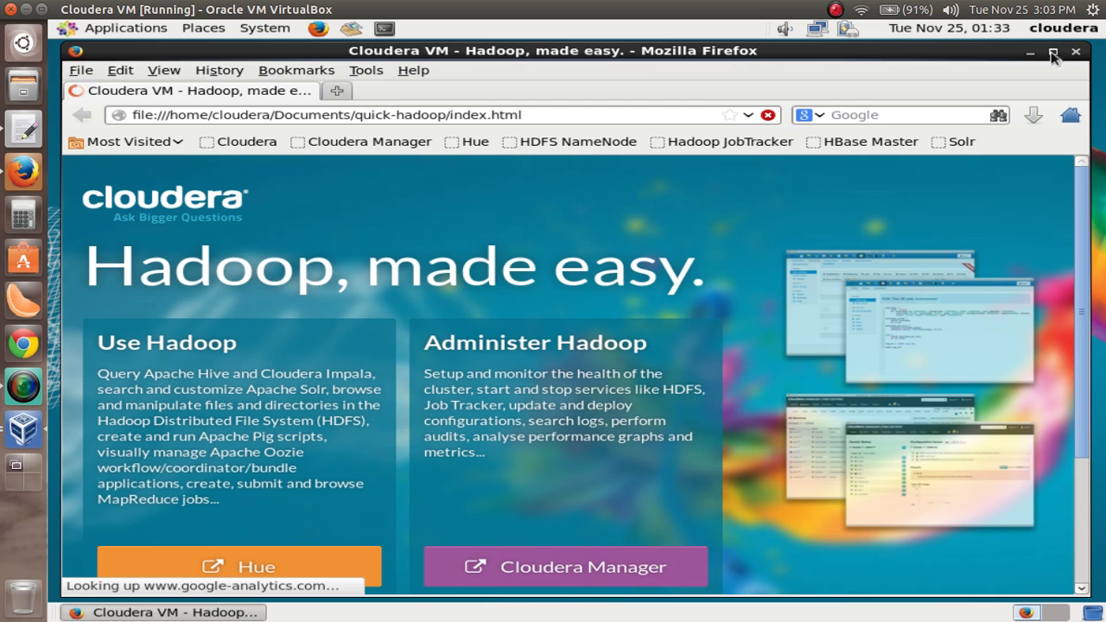
left_click(1076, 54)
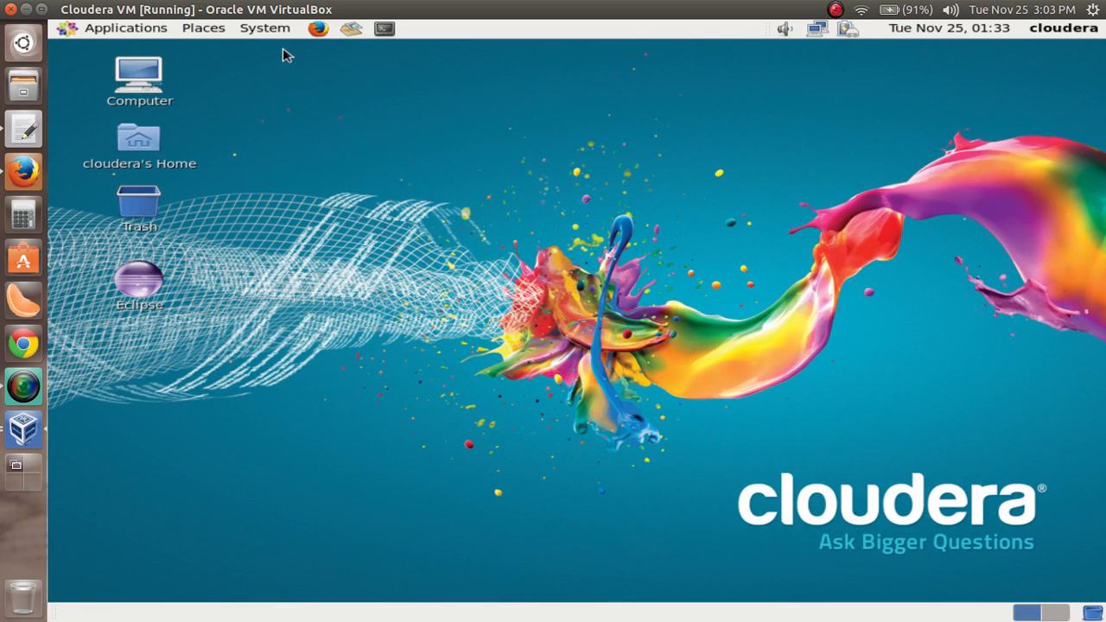
left_click(318, 29)
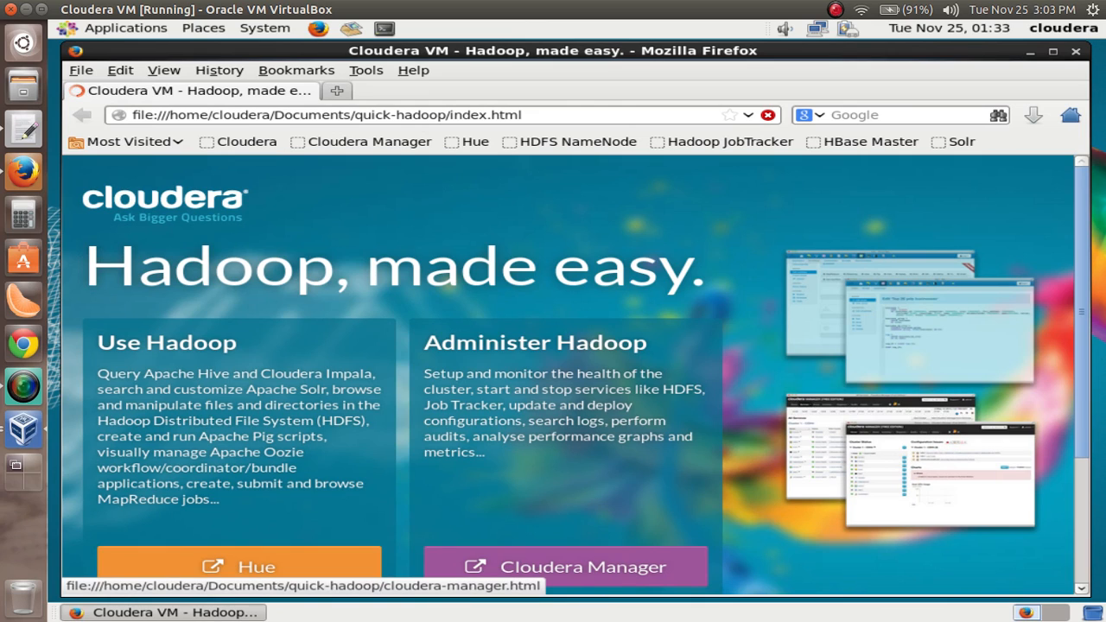
Open Cloudera Manager from the Hadoop start page and maximize the browser window while its login page loads
left_click(582, 568)
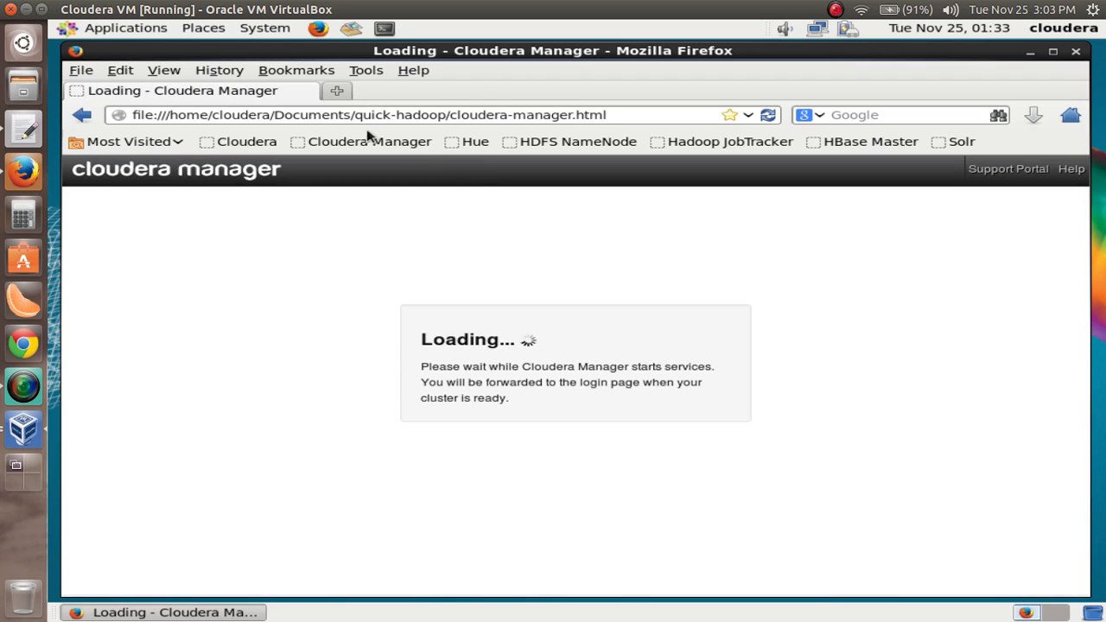
left_click(1053, 51)
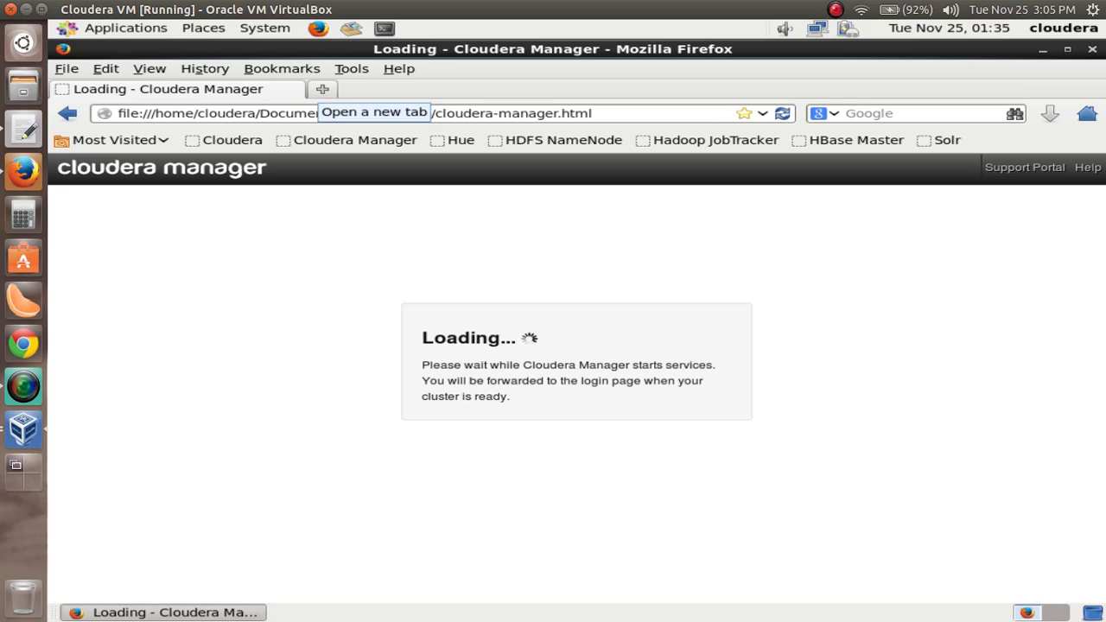
left_click(322, 90)
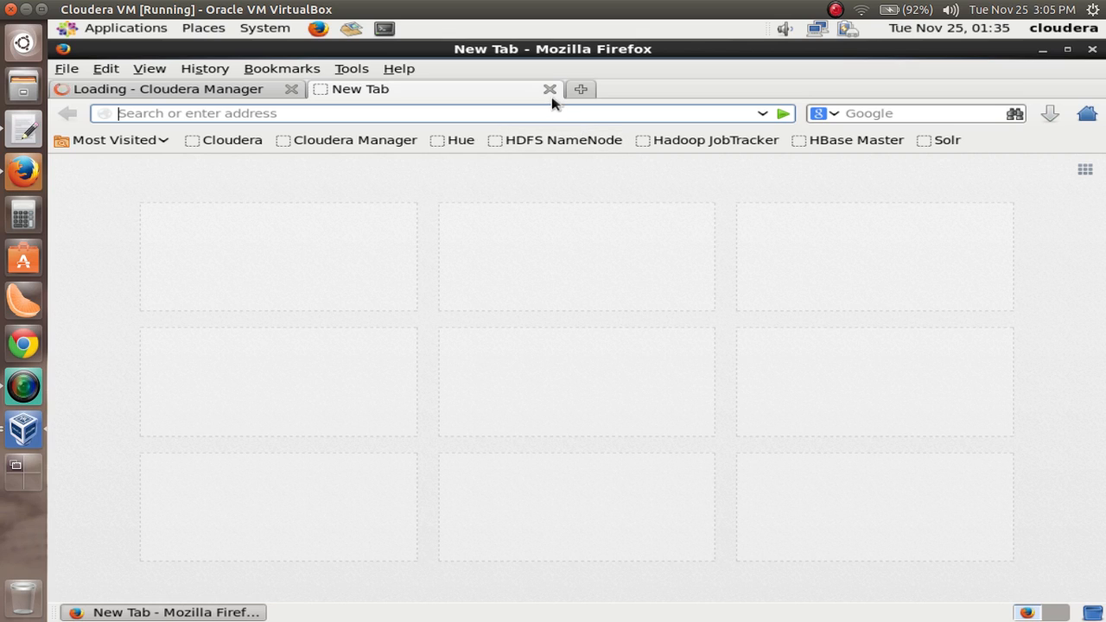
left_click(550, 90)
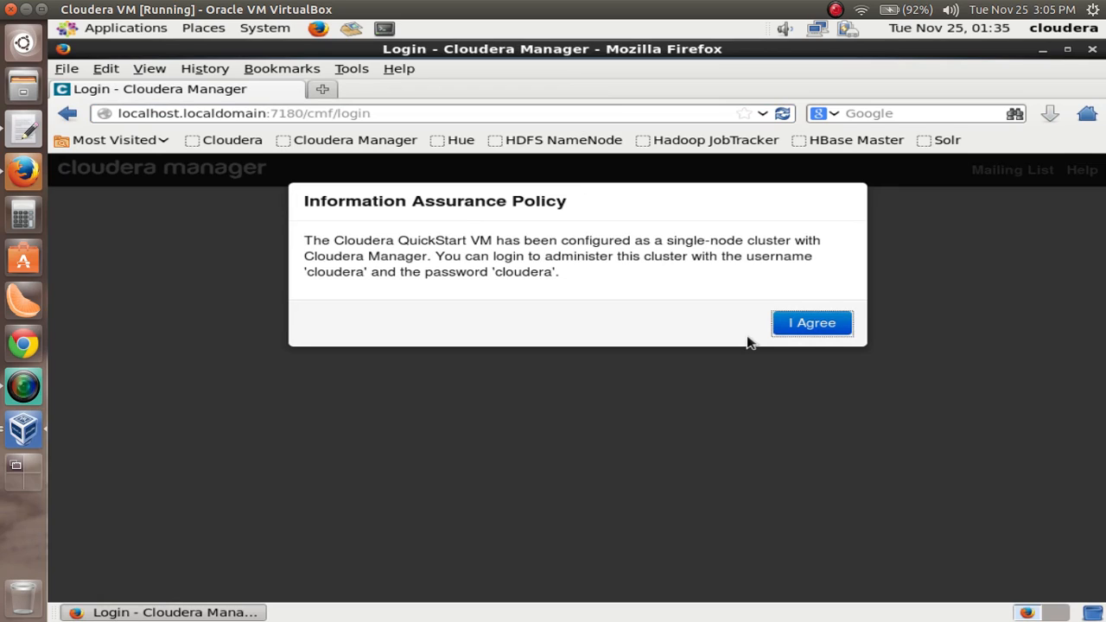
Accept the Information Assurance Policy and log in to Cloudera Manager with username cloudera and the account password, remembering the login on this computer
left_click(799, 329)
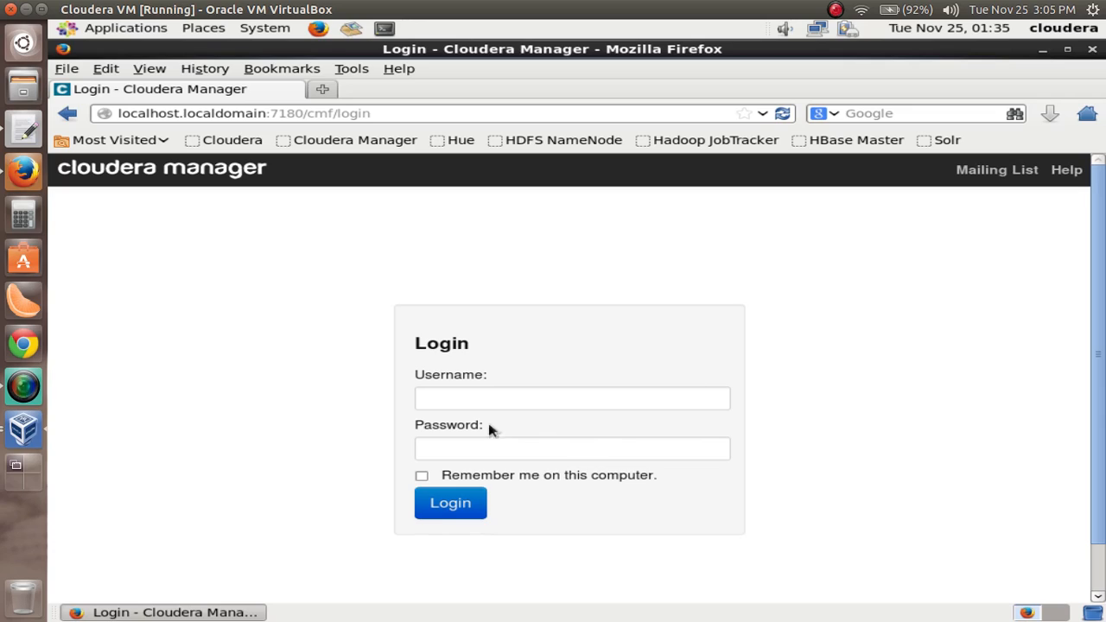
left_click(443, 405)
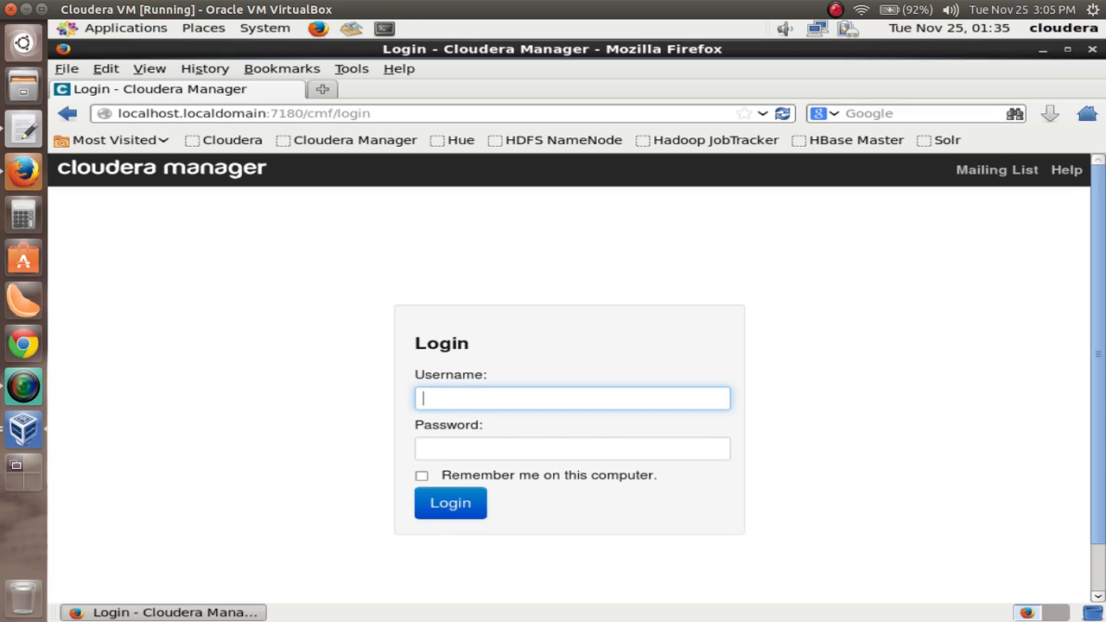
type("cloudera")
key("Tab")
type("c")
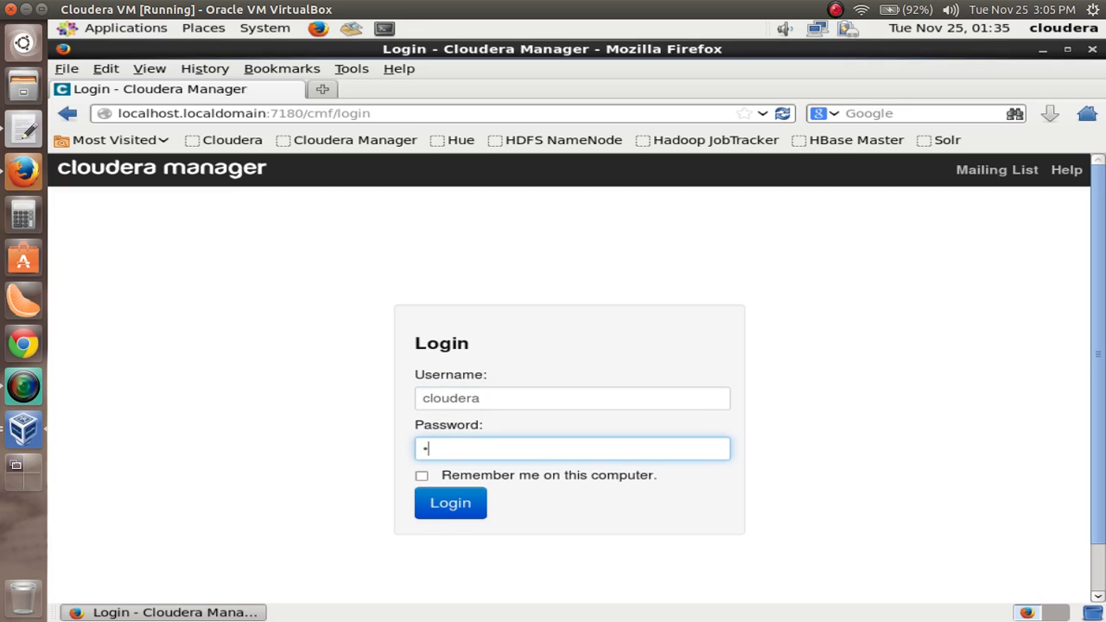
type("loudera")
left_click(422, 476)
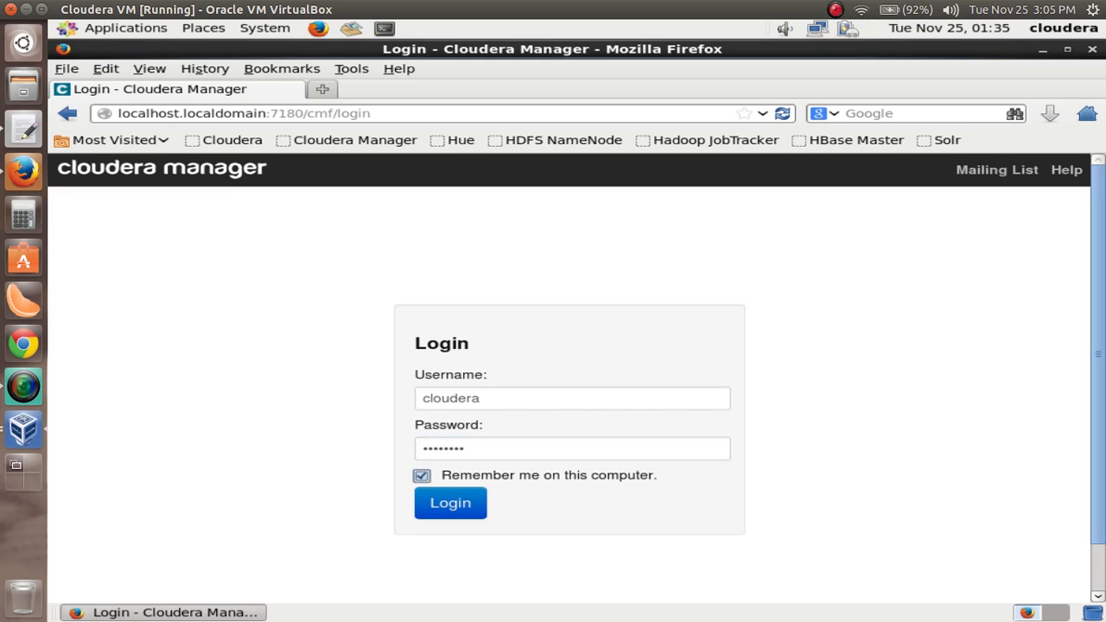
key("Tab")
key("Return")
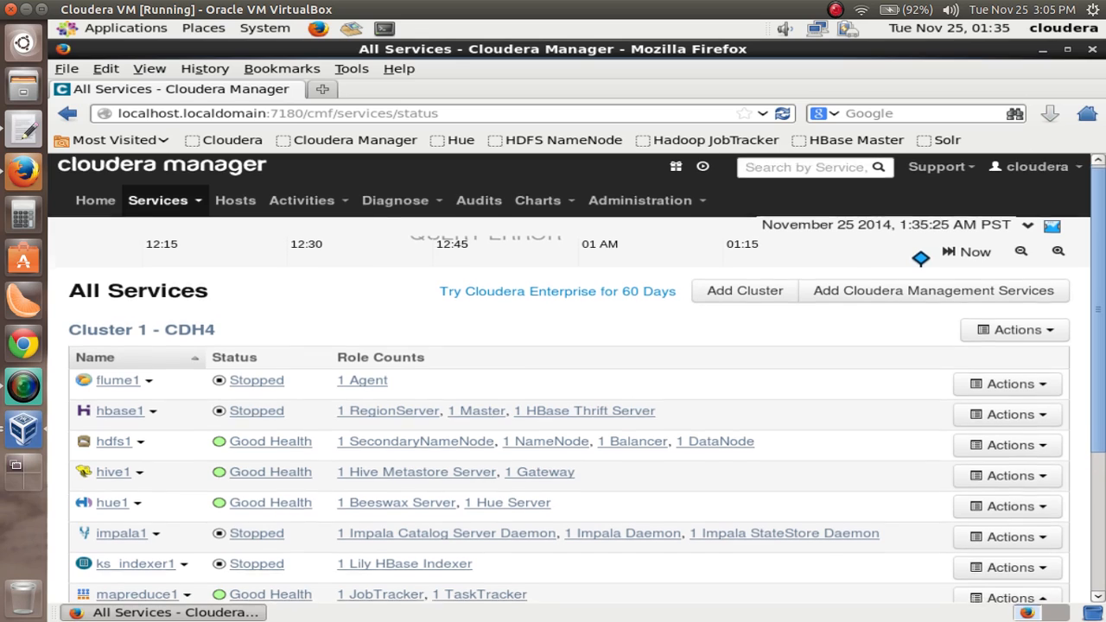
Examine the status and role counts of all services in Cluster 1 - CDH4
scroll(353, 294, "down", 4)
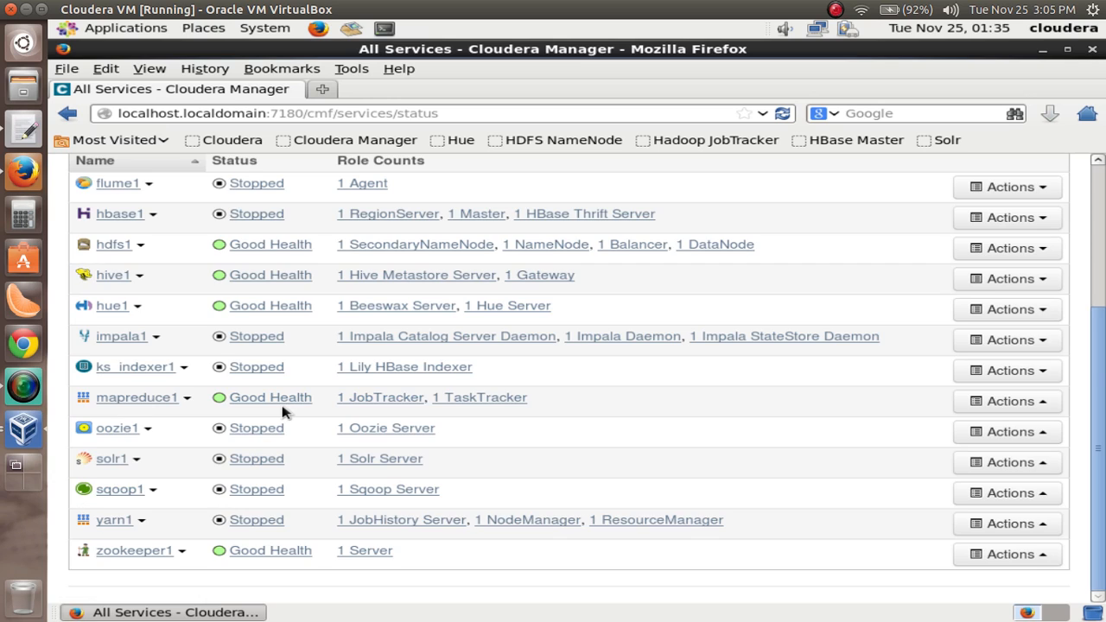
scroll(285, 411, "up", 5)
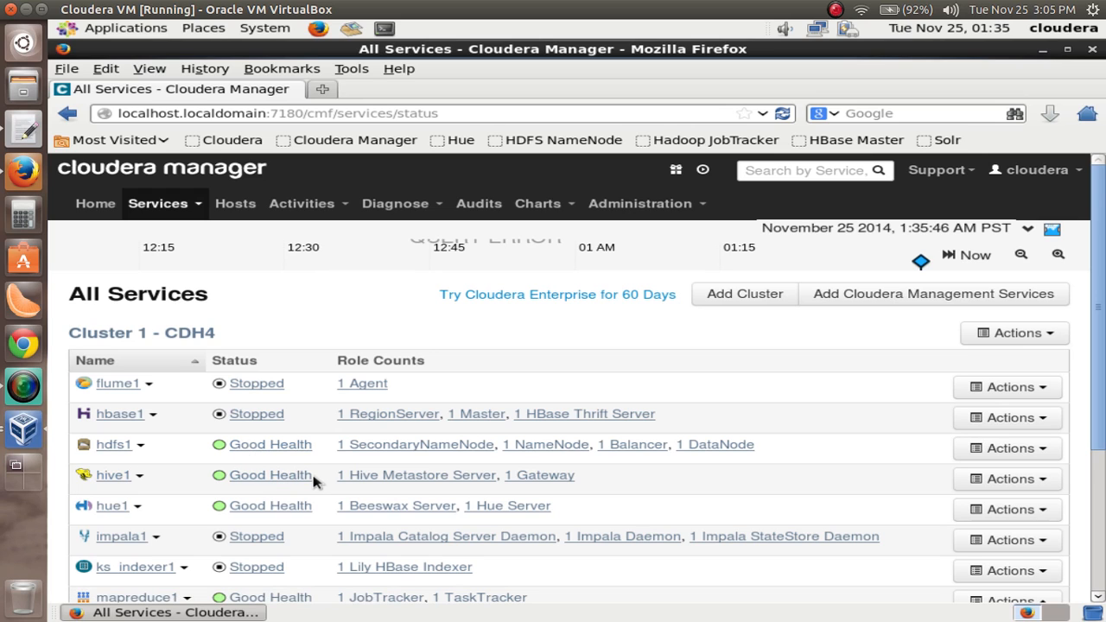
scroll(313, 481, "down", 1)
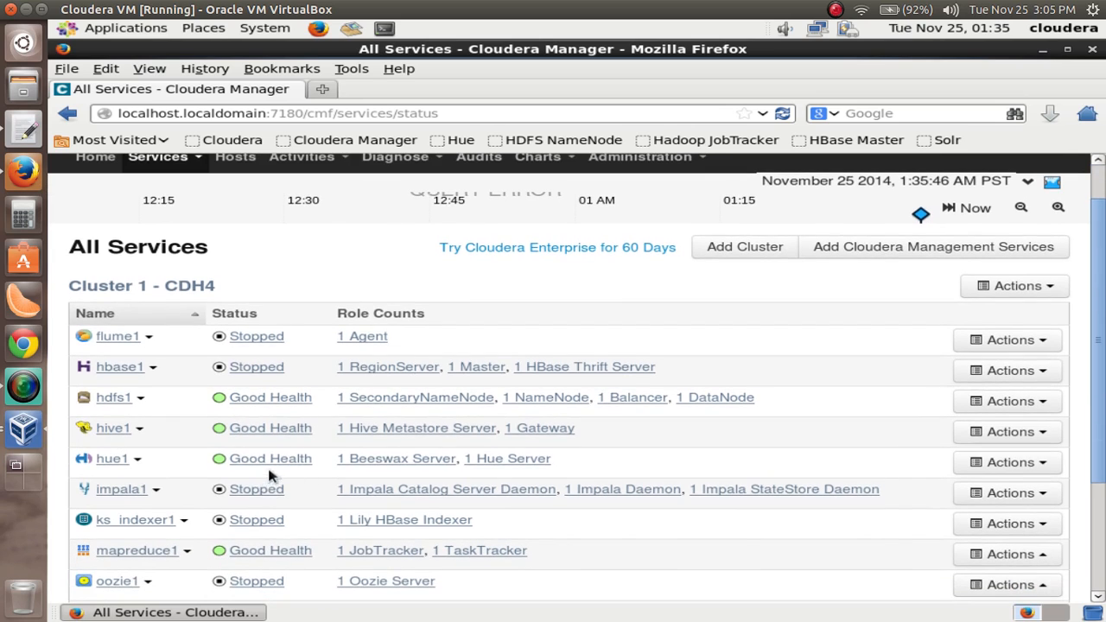
scroll(270, 471, "down", 3)
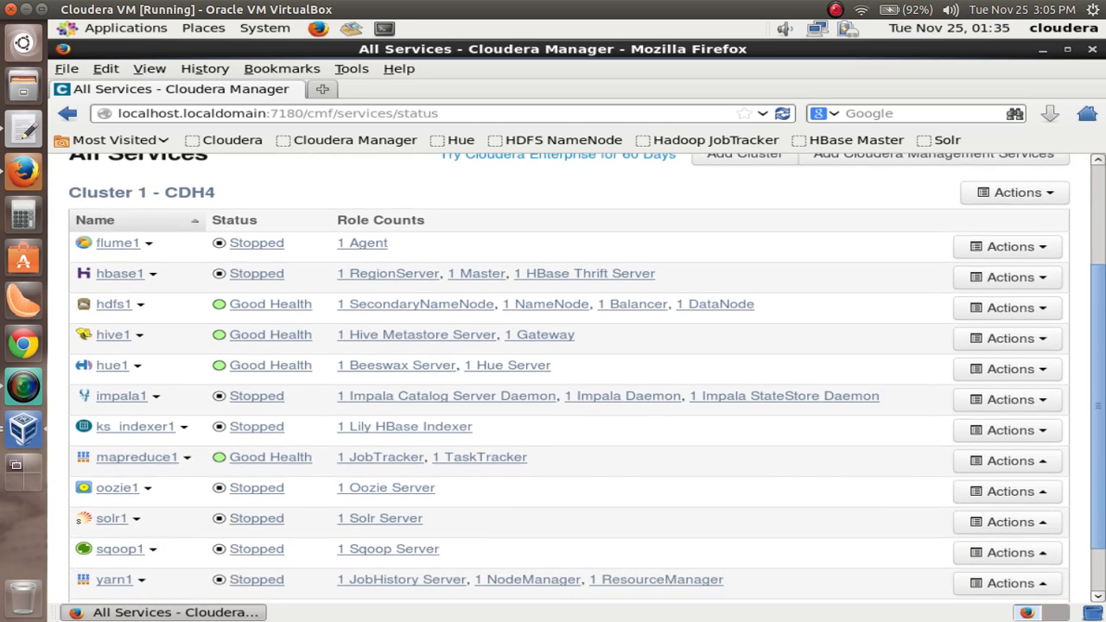
Review the Cluster 1 - CDH4 service list through zookeeper1 and return to the All Services heading
scroll(259, 438, "up", 1)
scroll(259, 439, "down", 1)
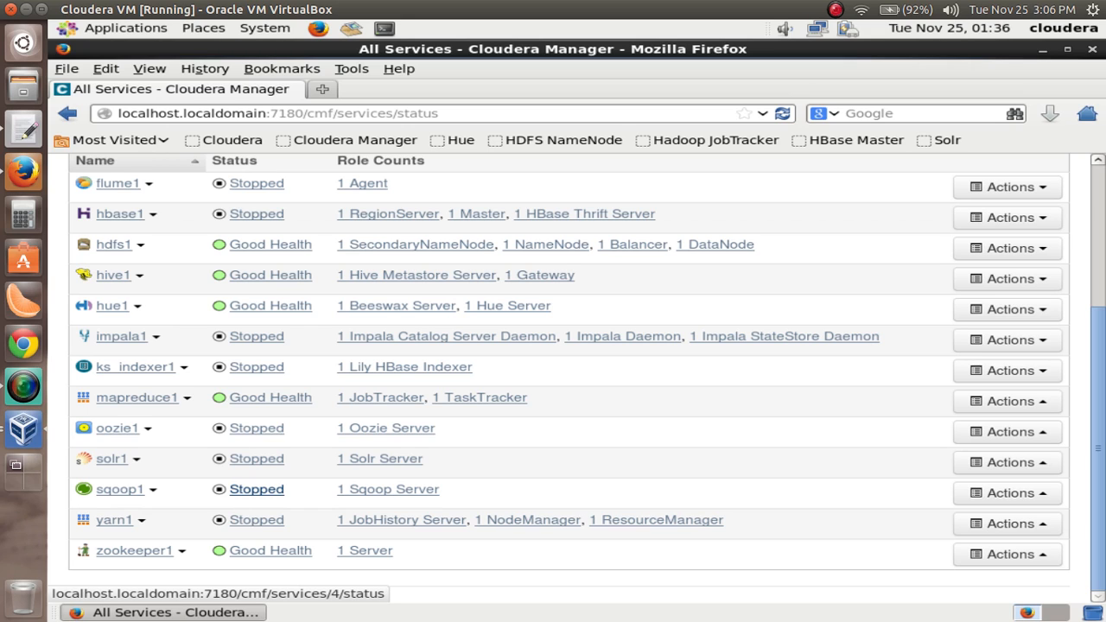
scroll(883, 452, "up", 2)
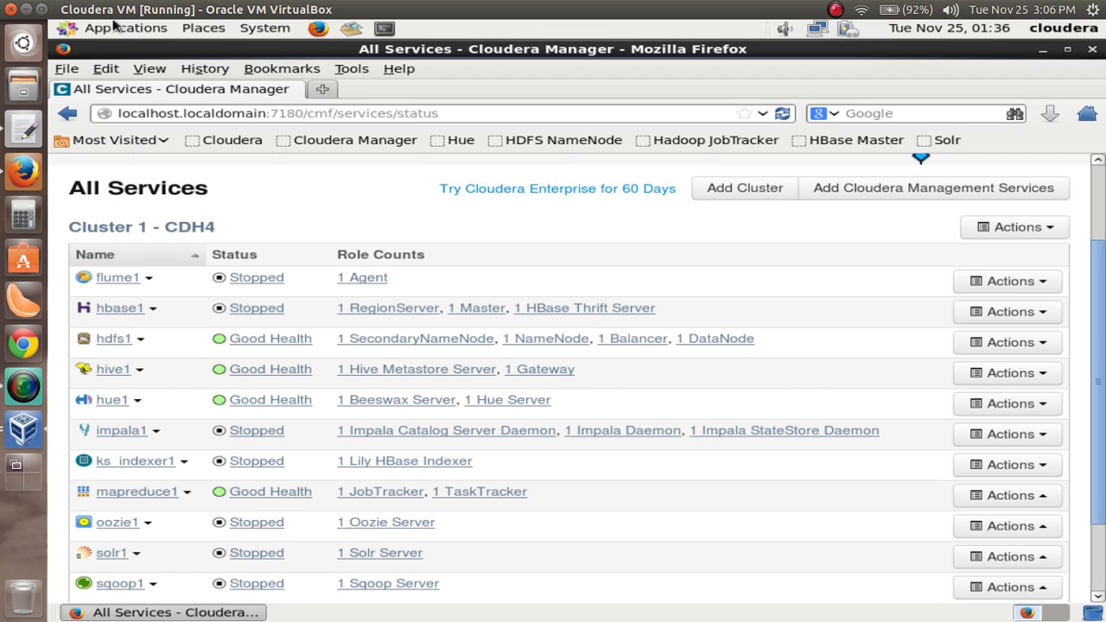
Open the HDFS NameNode status page at localhost:50070 in a new browser tab
left_click(323, 90)
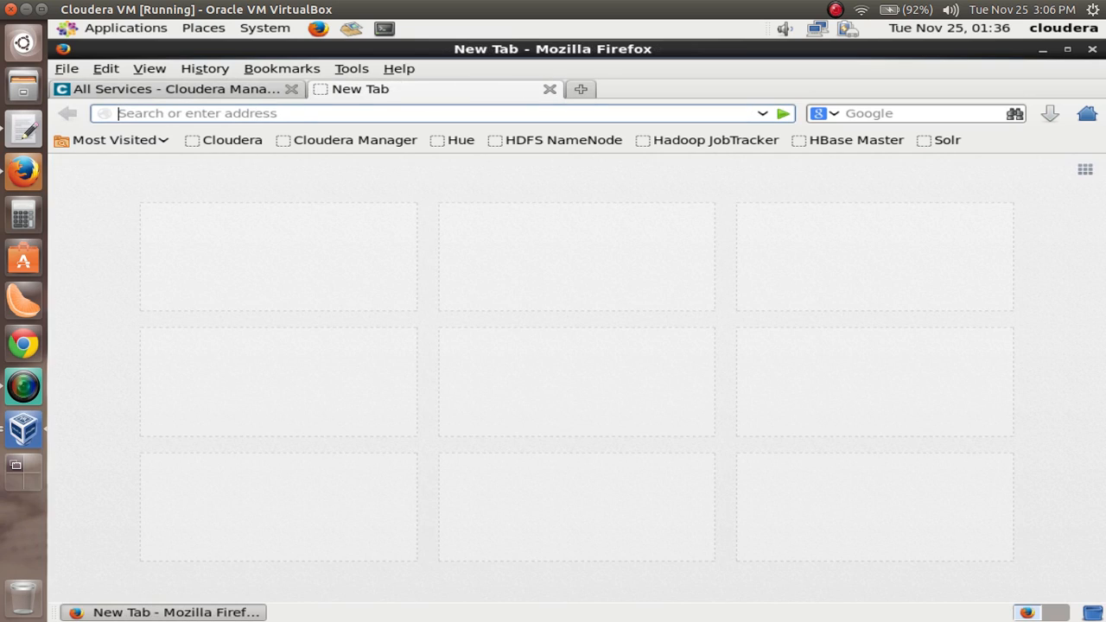
type("loca")
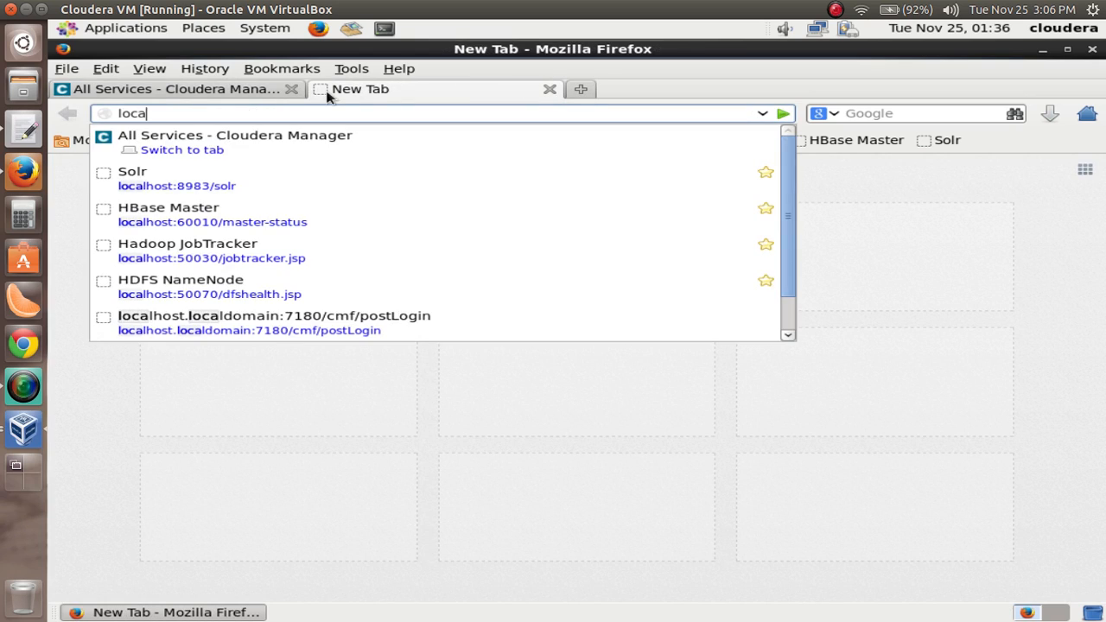
type("lhost:")
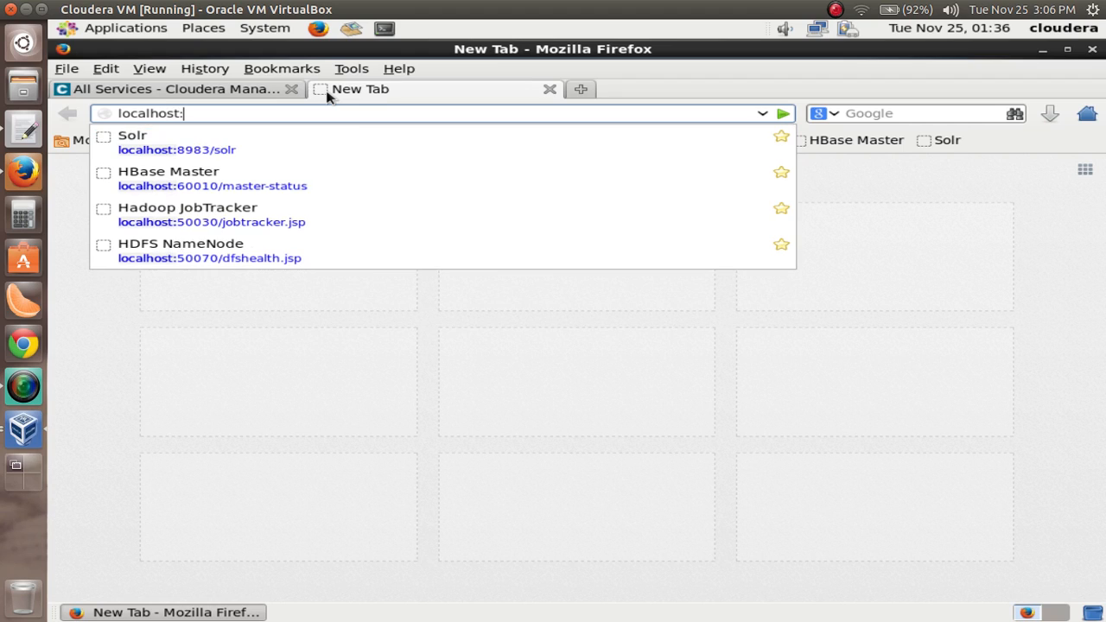
type("5000")
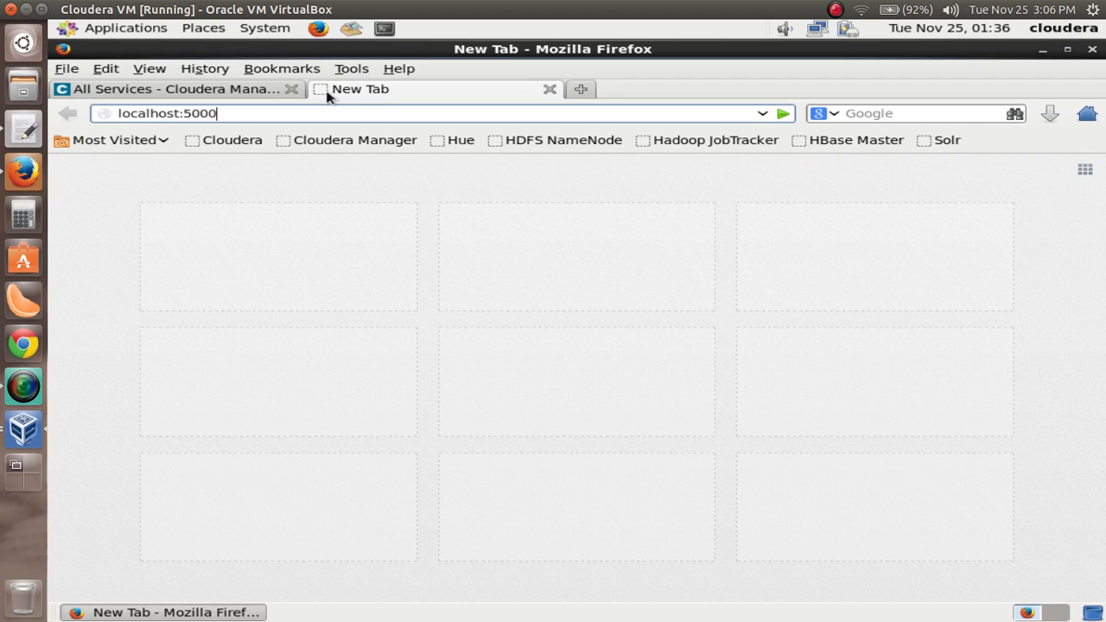
key("BackSpace")
type("70")
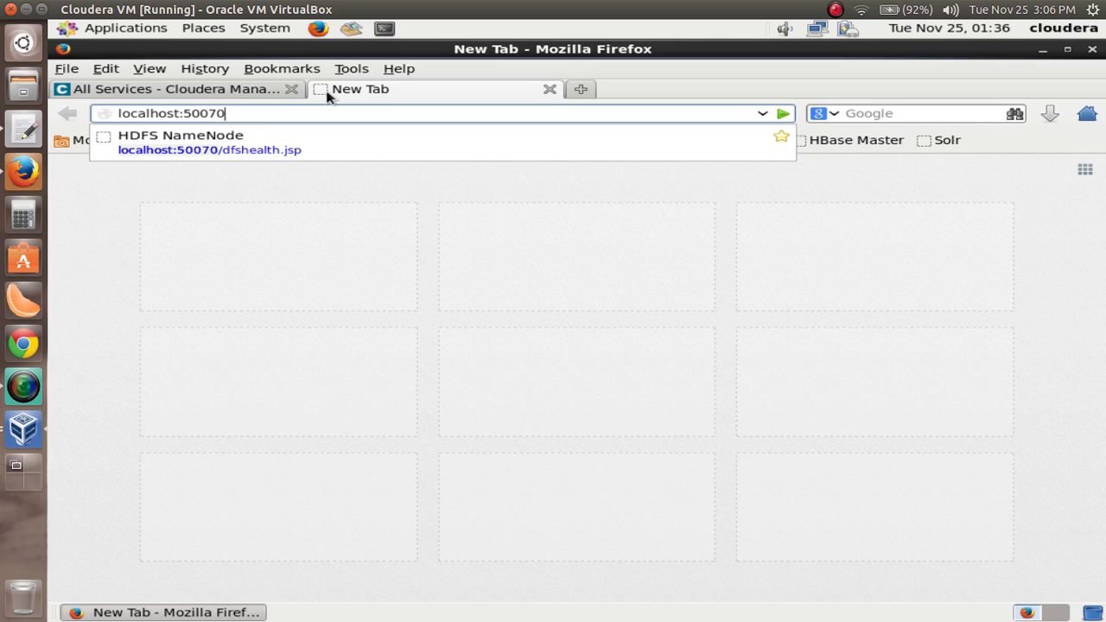
key("Return")
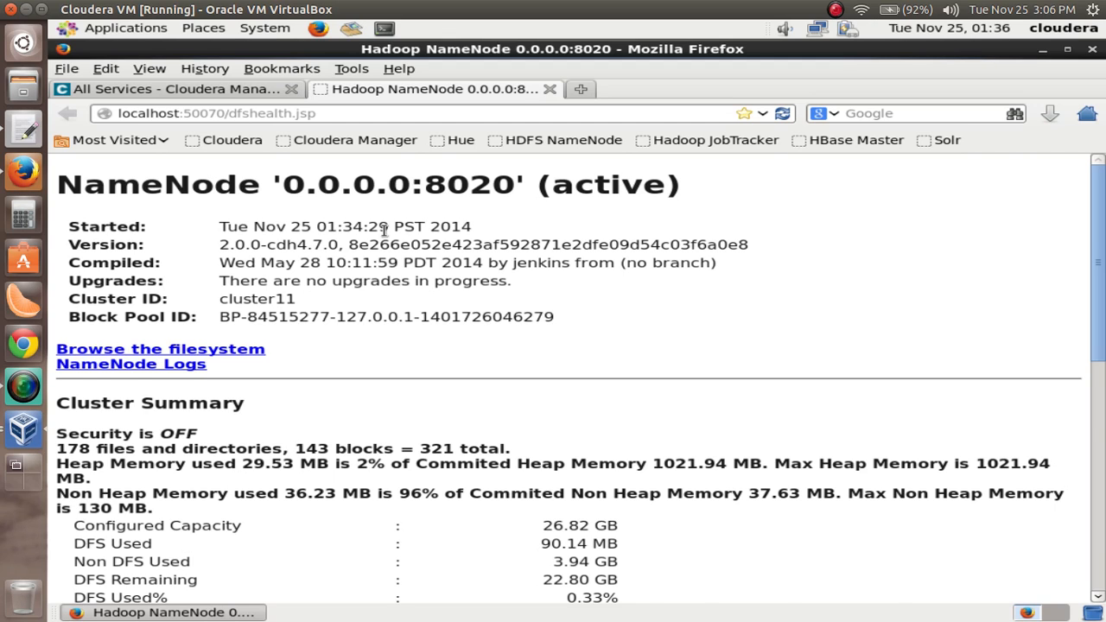
Read the NameNode page down to its journal status and storage tables, and close its tab and the browser window
scroll(385, 226, "down", 10)
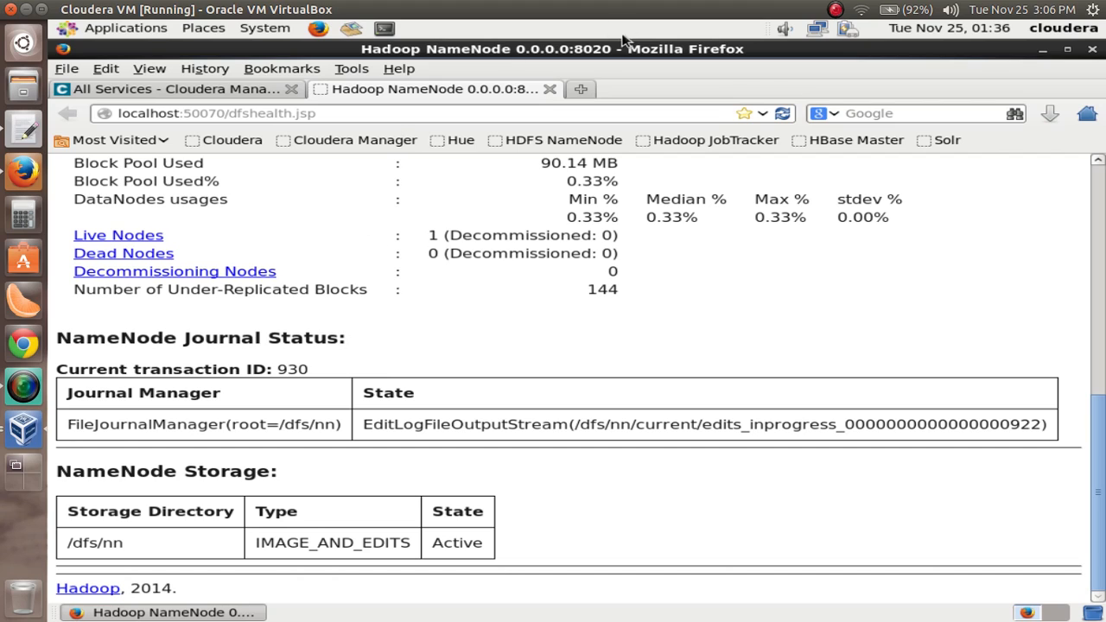
left_click(549, 89)
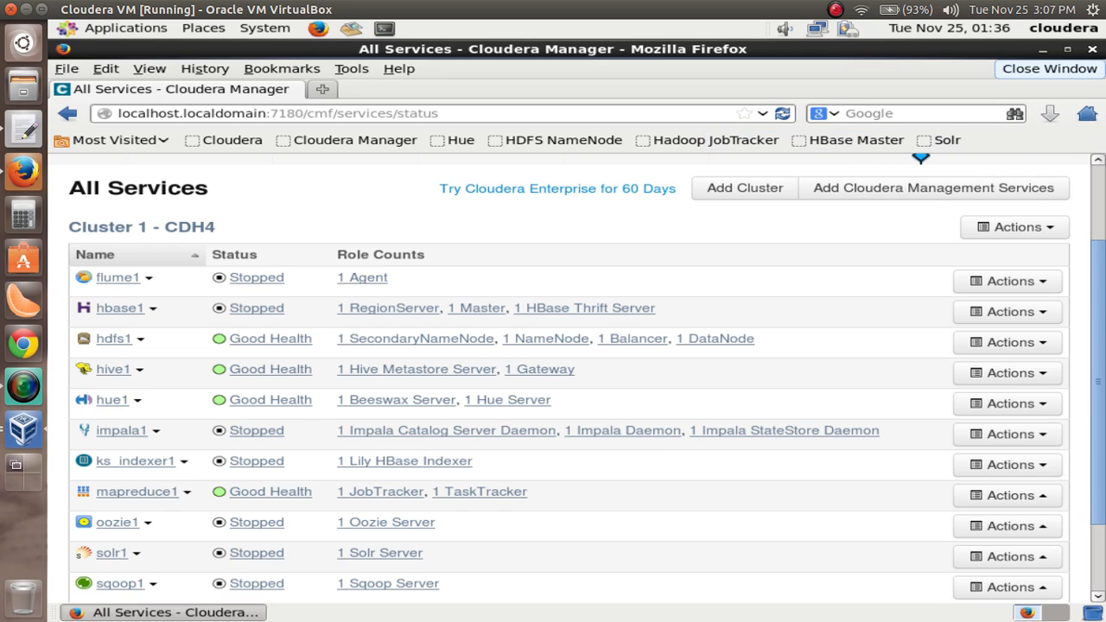
left_click(1092, 50)
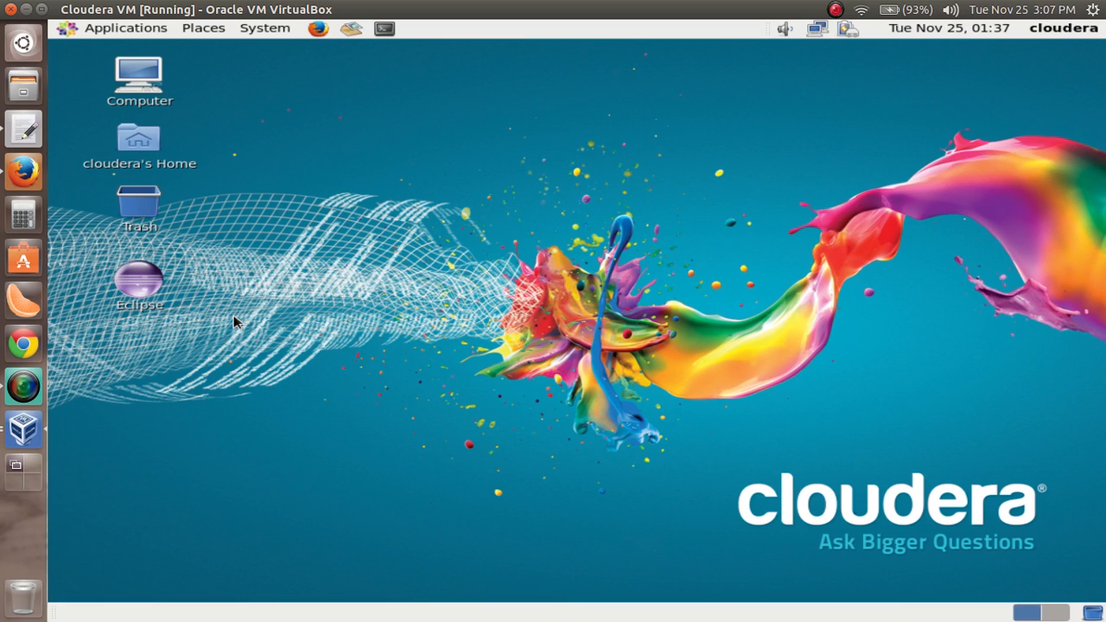